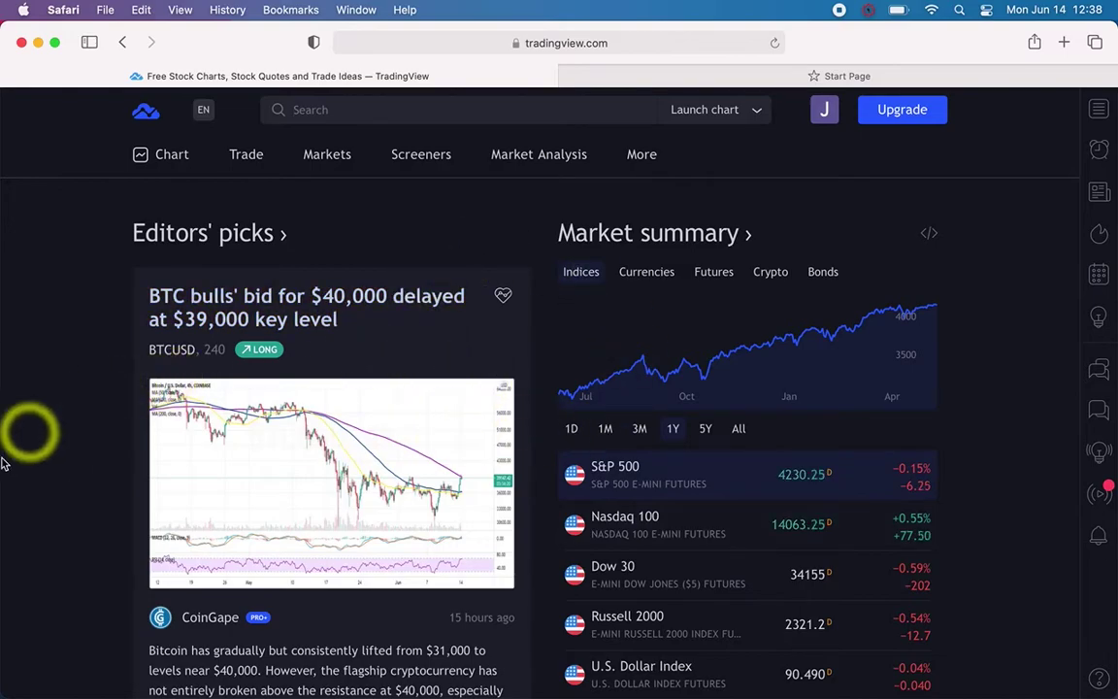
# Open the HBARUSDT 5-minute chart with its MasterChartsTrading price action levels
pyautogui.click(173, 157)
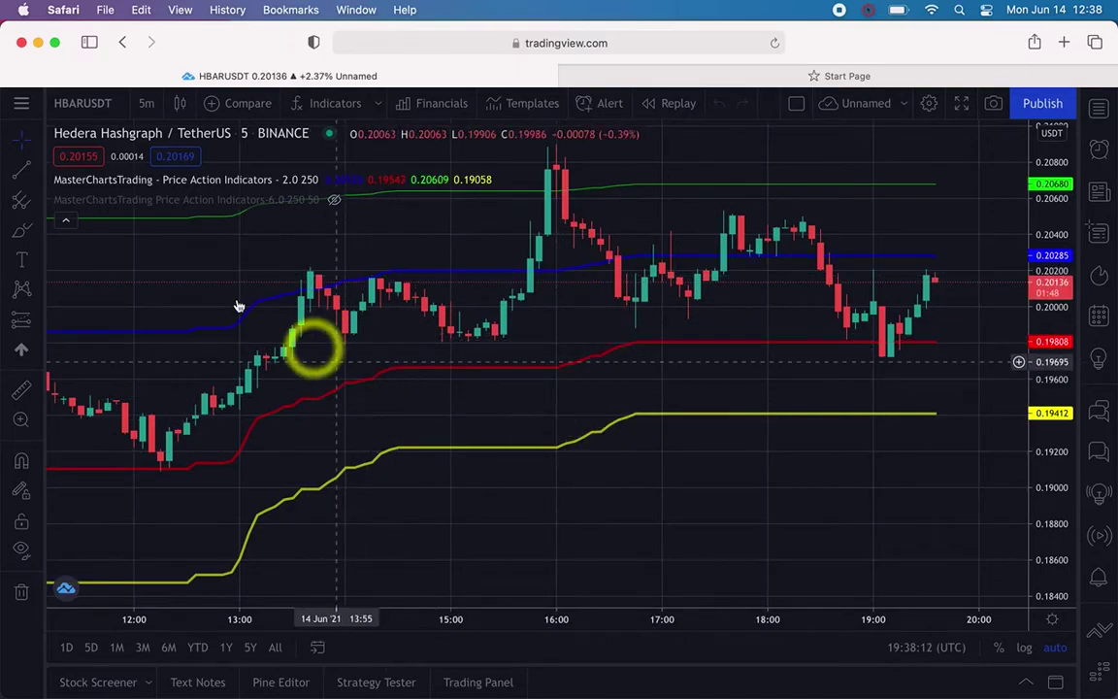
pyautogui.moveTo(327, 182)
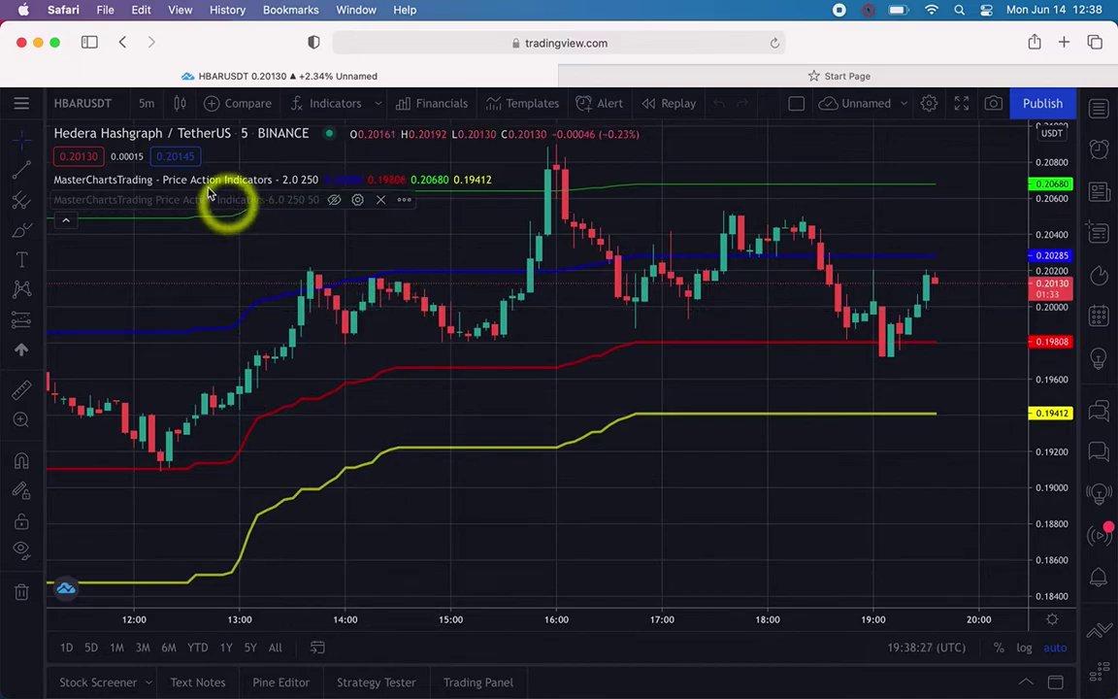
# Switch the chart to 1-day candles and load the NIO Inc. symbol
pyautogui.click(148, 104)
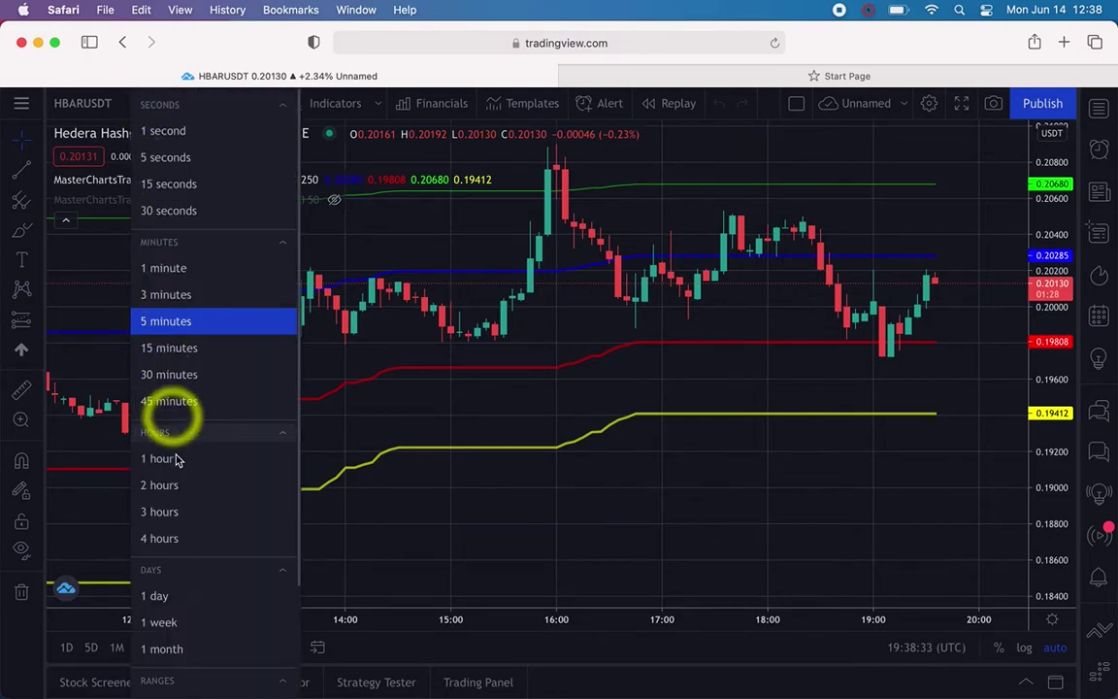
pyautogui.click(188, 598)
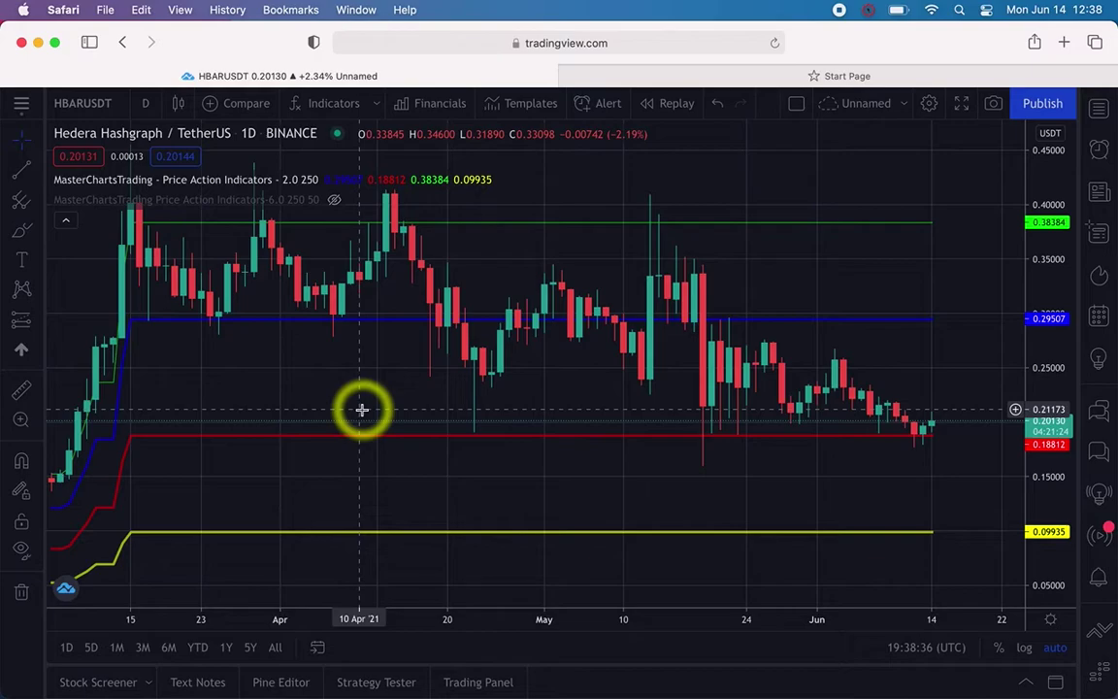
pyautogui.write('NIO')
pyautogui.press('Return')
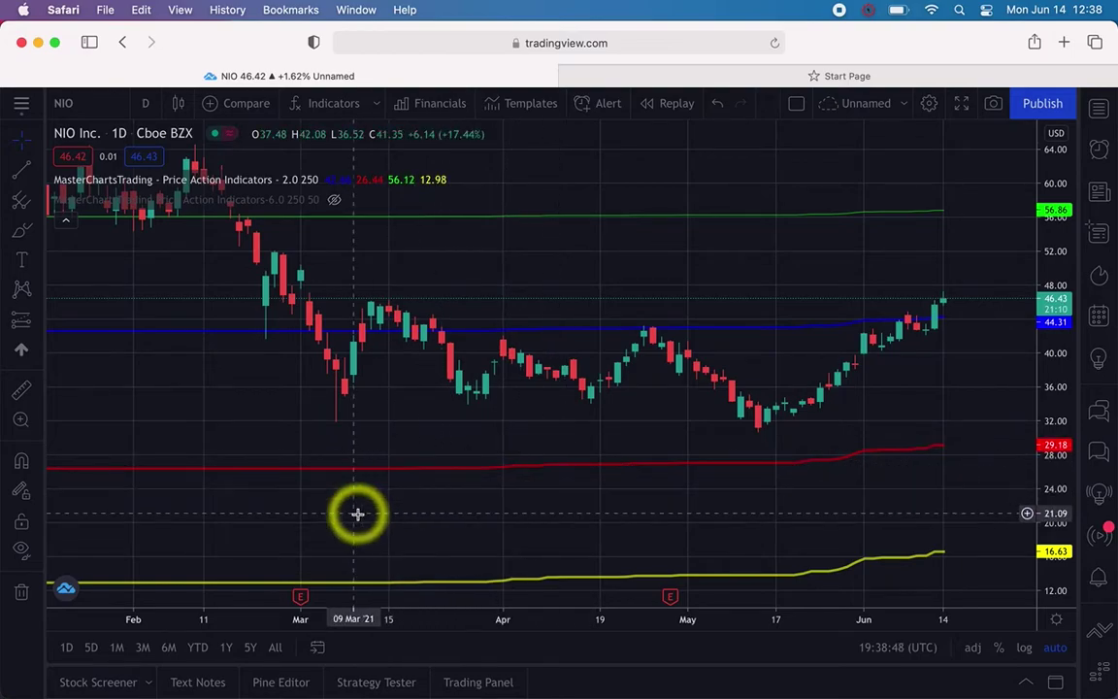
# Turn off Show Earnings so the E markers disappear from the NIO chart
pyautogui.click(301, 602)
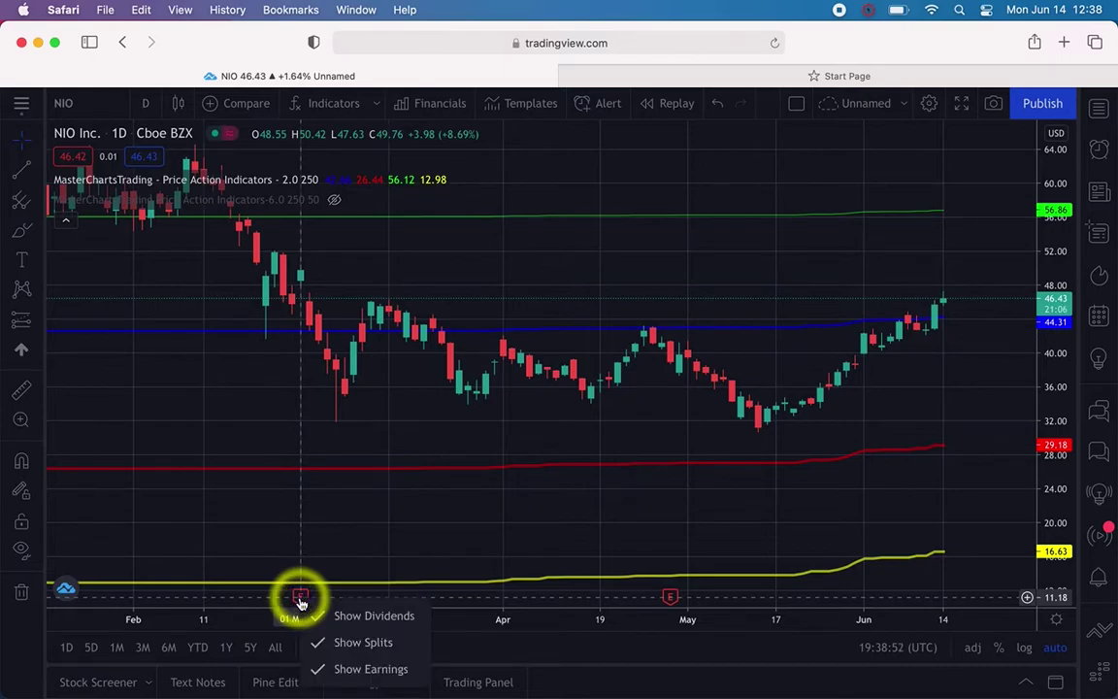
pyautogui.click(394, 670)
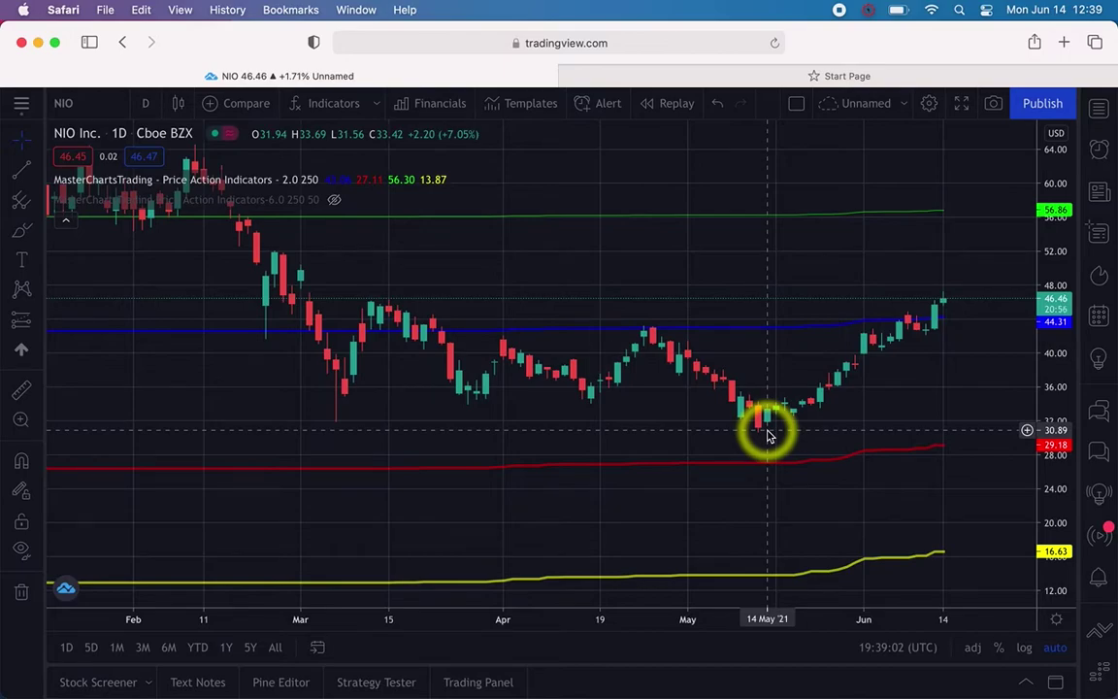
# Add the built-in Average True Range (ATR 14 RMA) indicator to the NIO chart
pyautogui.click(335, 108)
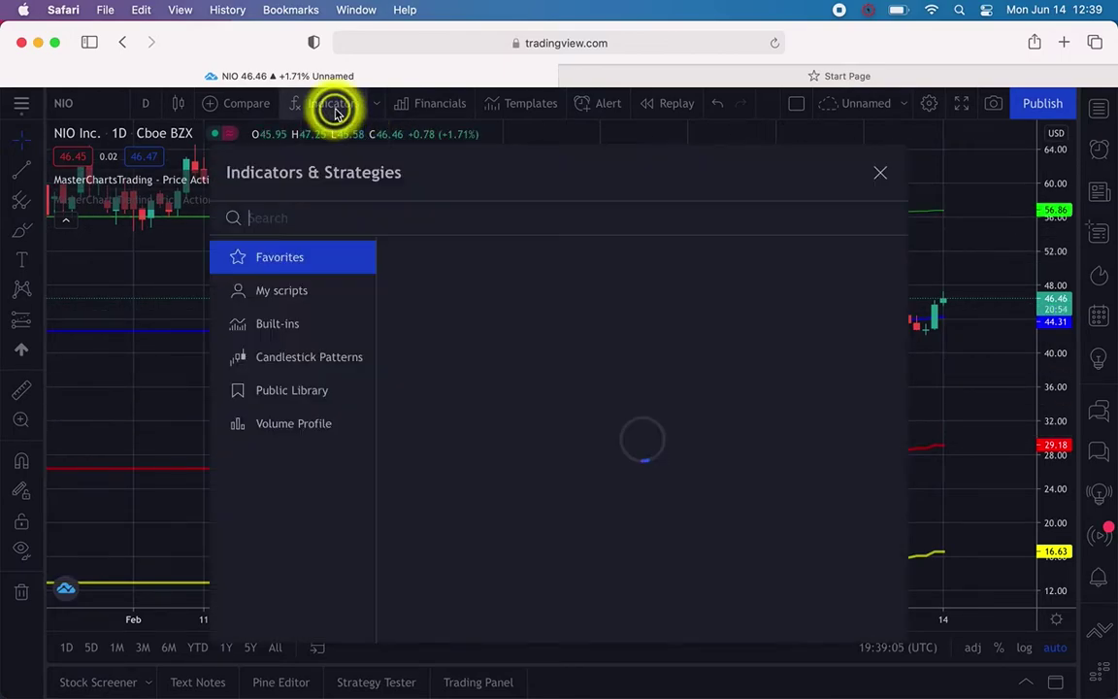
pyautogui.click(302, 327)
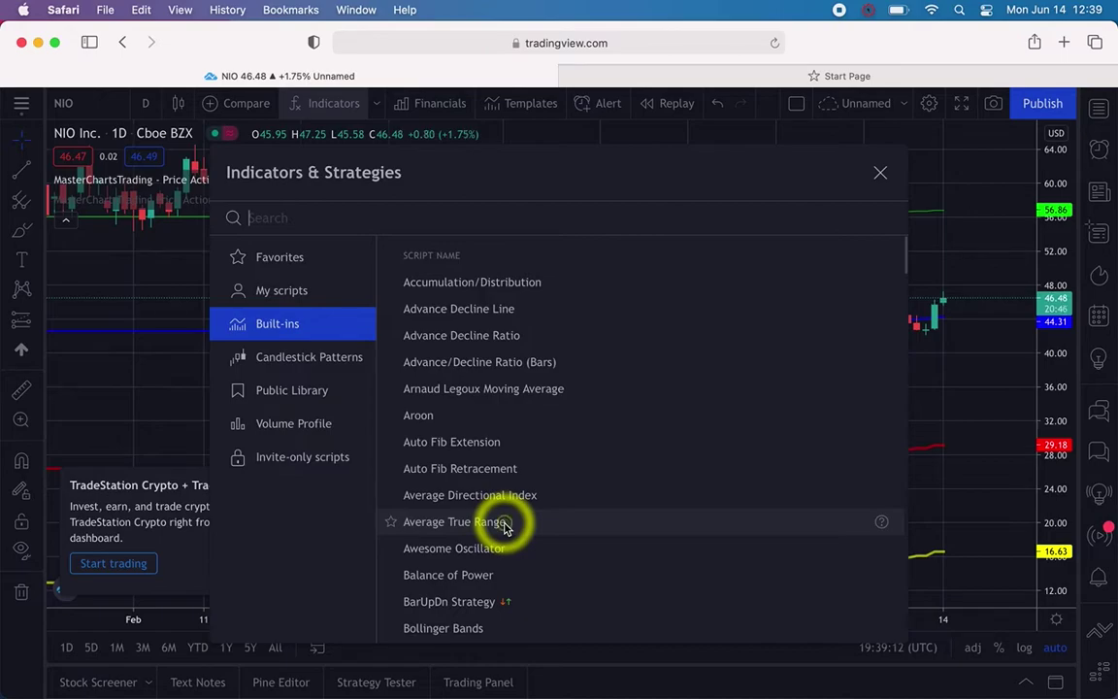
pyautogui.click(452, 522)
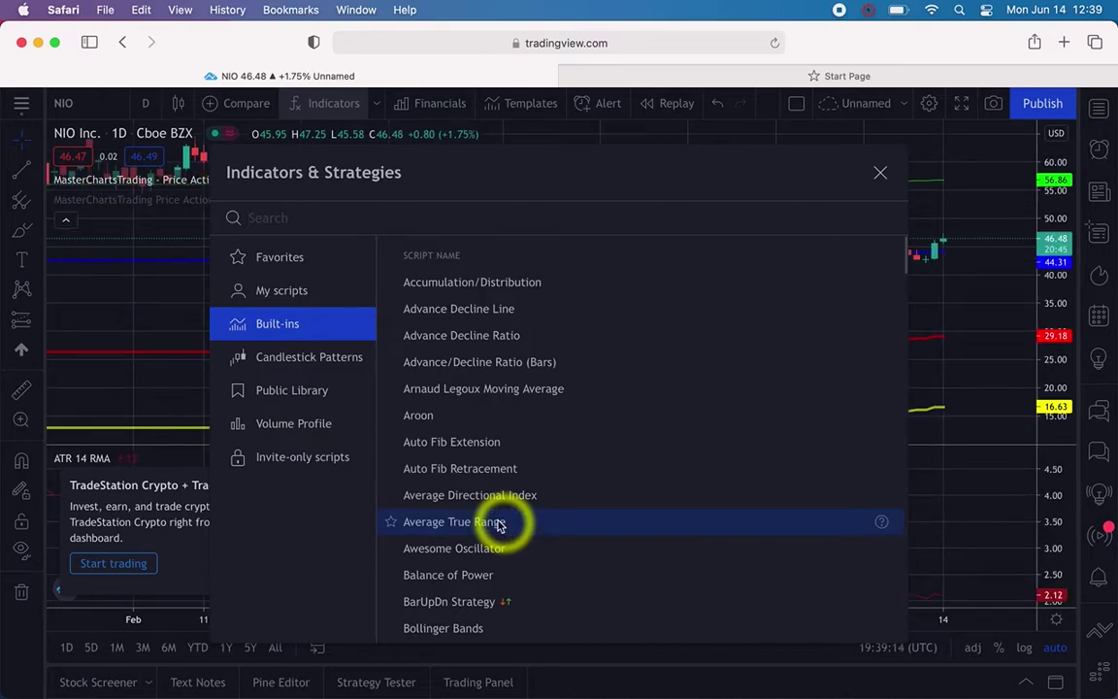
pyautogui.click(132, 305)
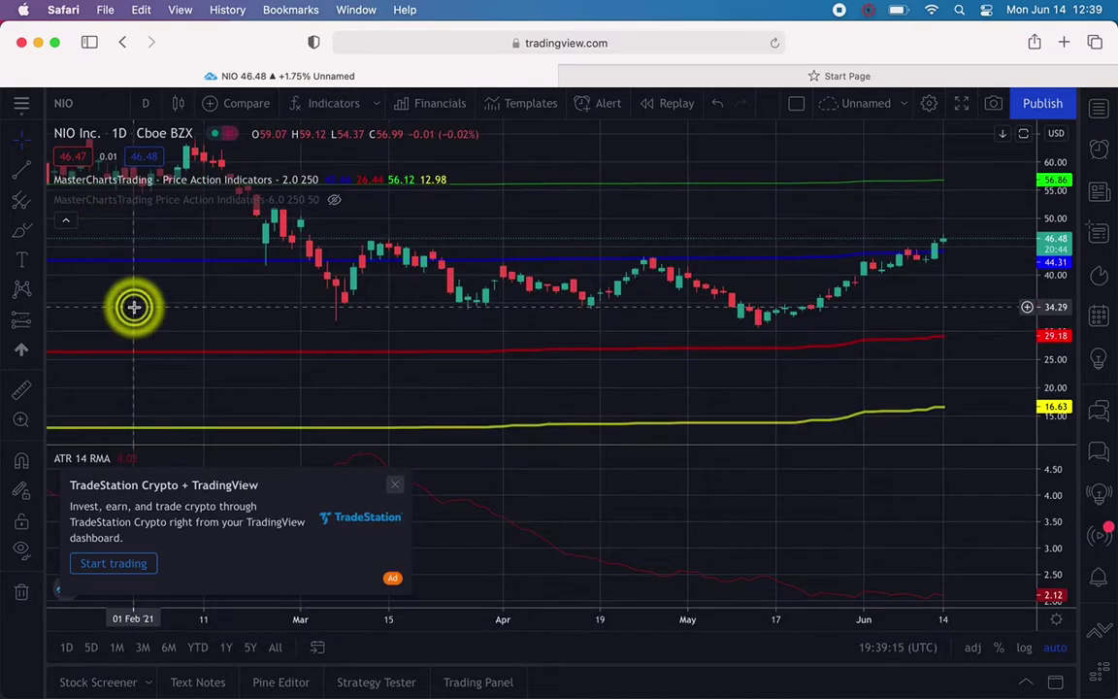
# Dismiss the TradeStation and ad-free promotions and shrink the ATR pane to a narrow strip
pyautogui.click(394, 487)
pyautogui.click(827, 231)
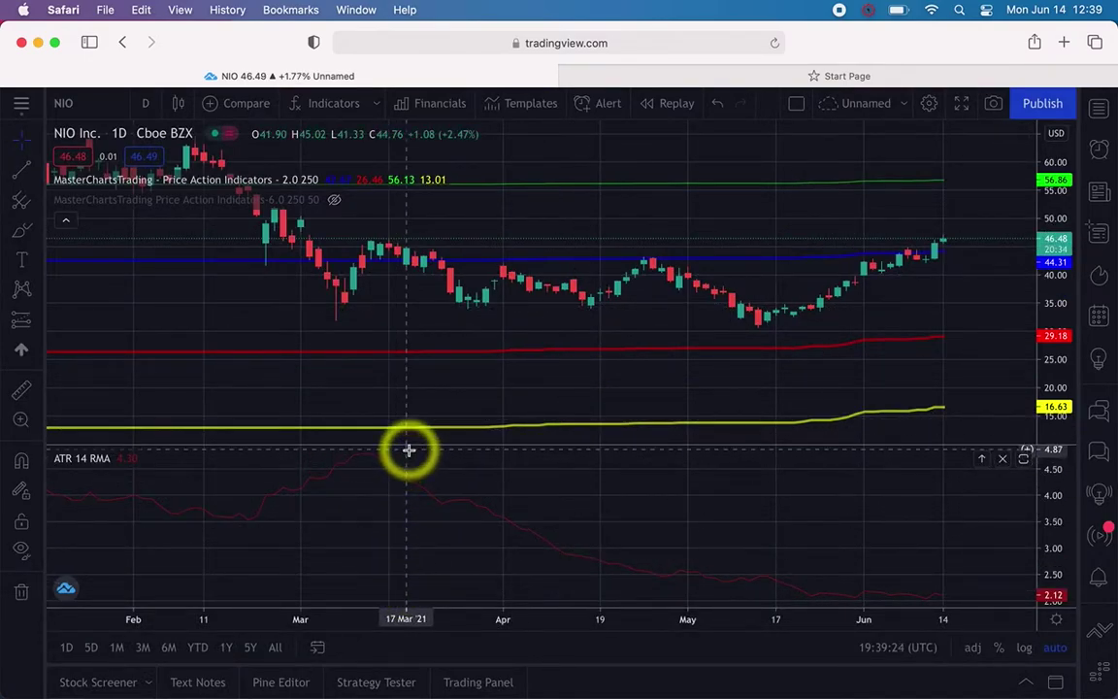
pyautogui.moveTo(74, 469)
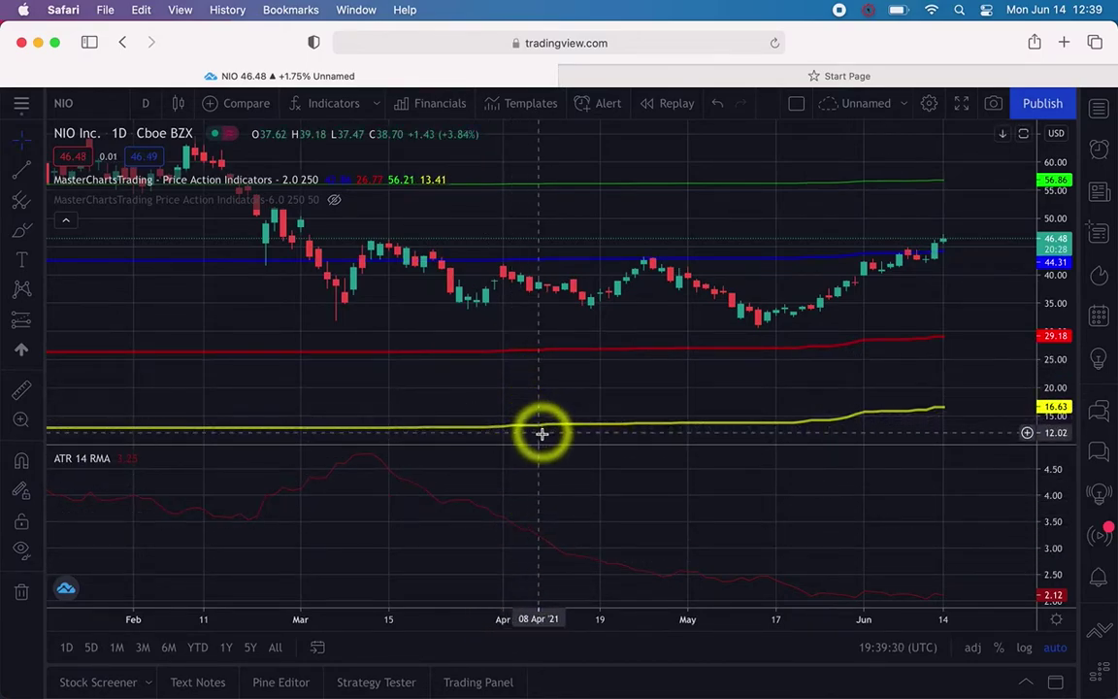
pyautogui.moveTo(546, 446); pyautogui.dragTo(539, 551)
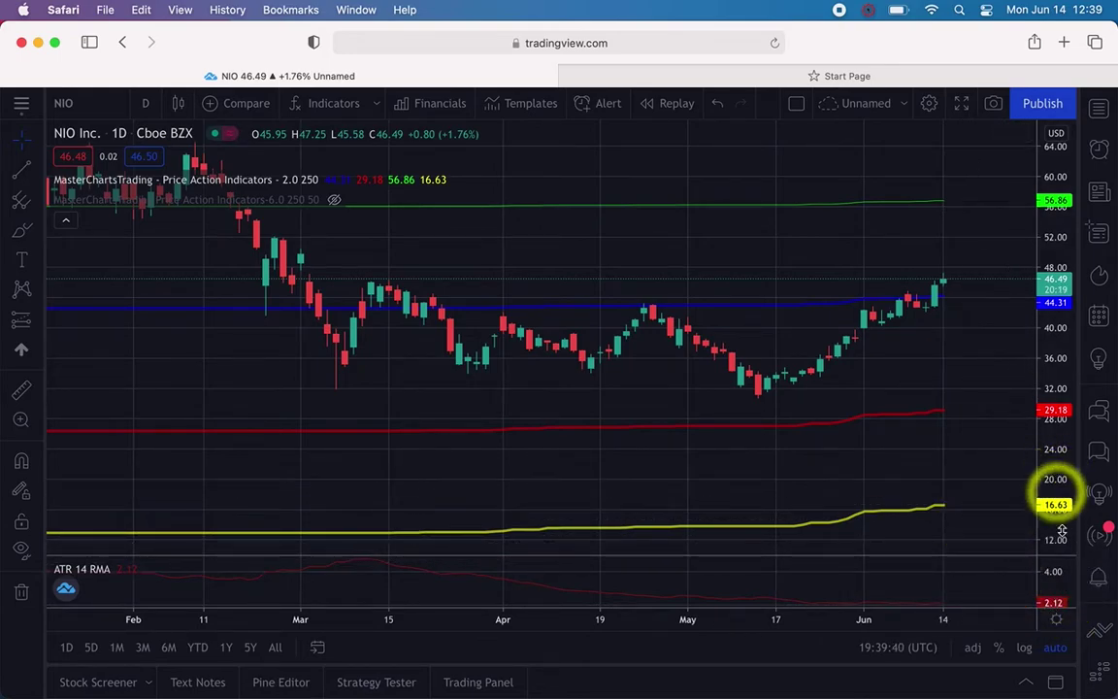
pyautogui.rightClick(1054, 455)
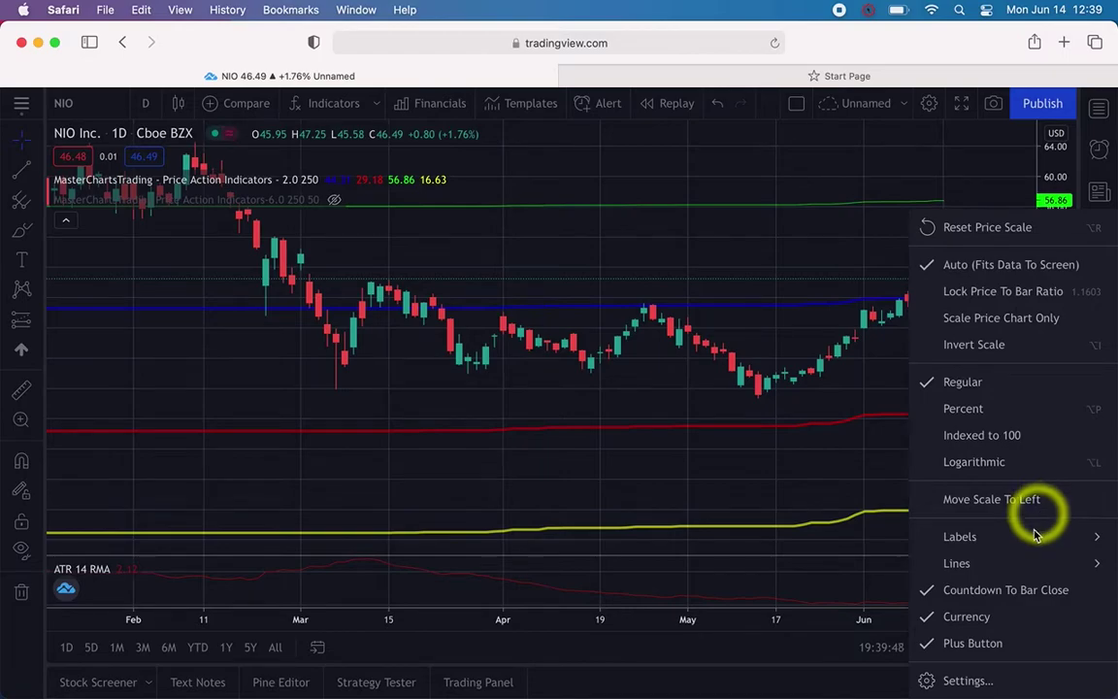
pyautogui.moveTo(1024, 549)
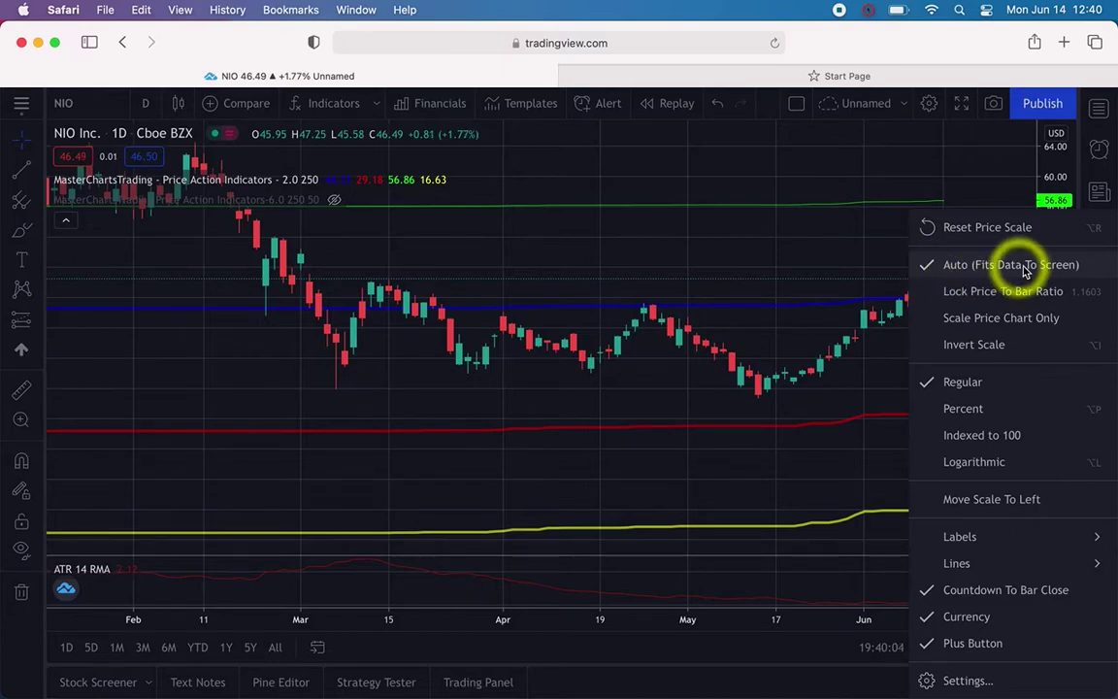
pyautogui.click(931, 270)
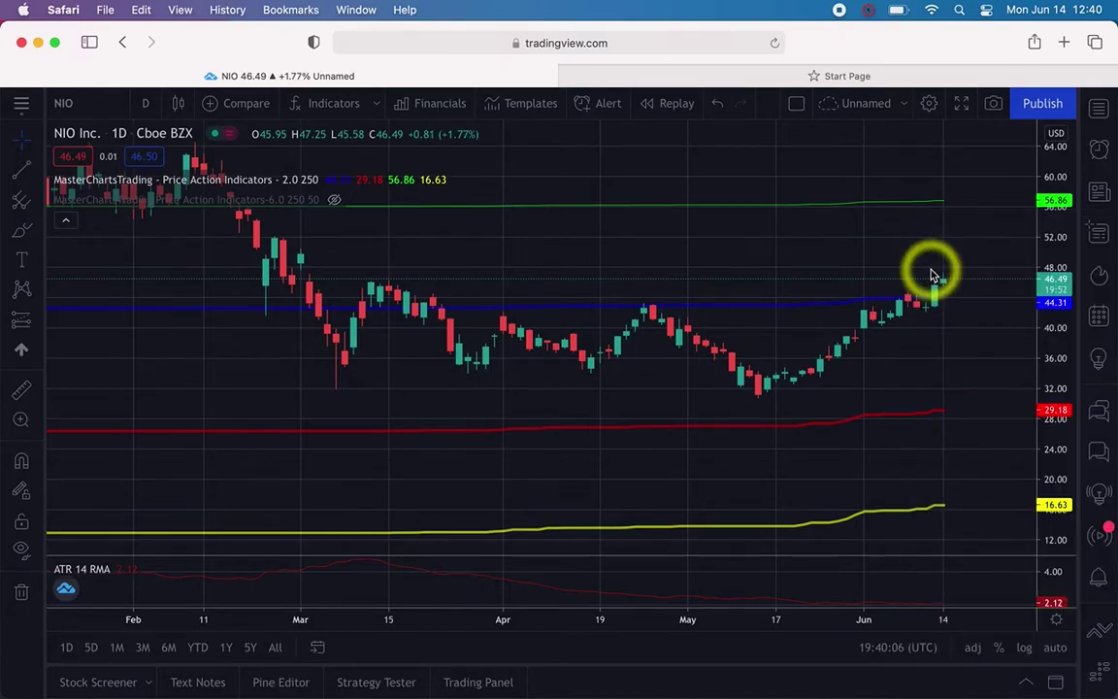
pyautogui.moveTo(958, 250); pyautogui.dragTo(986, 519)
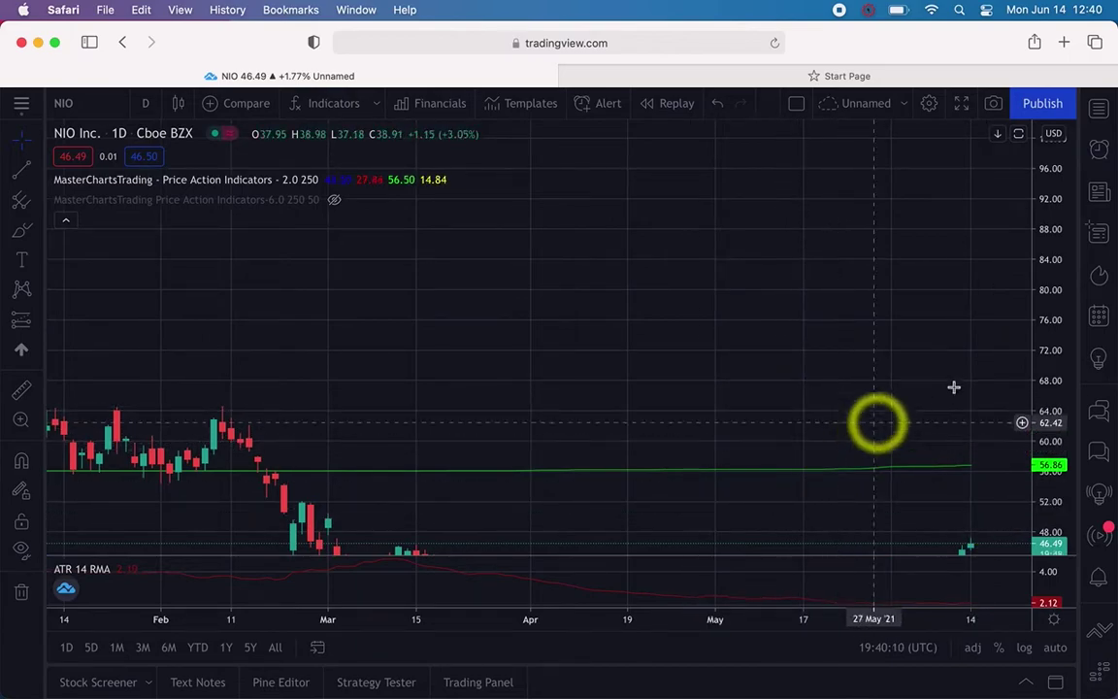
pyautogui.rightClick(1049, 305)
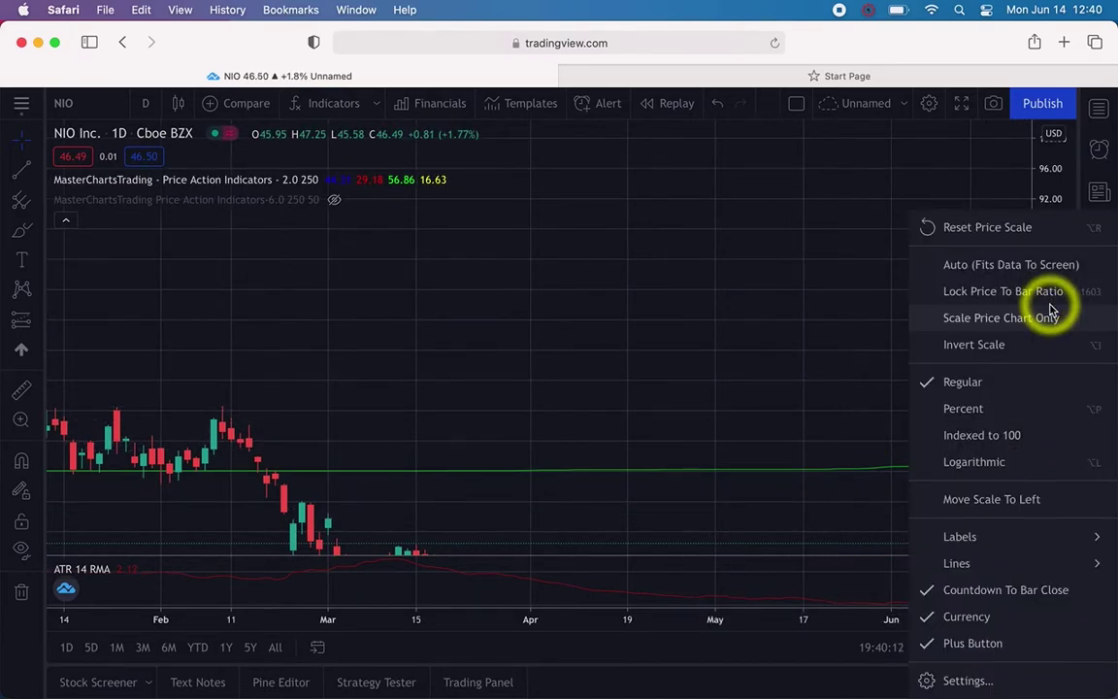
pyautogui.click(1005, 264)
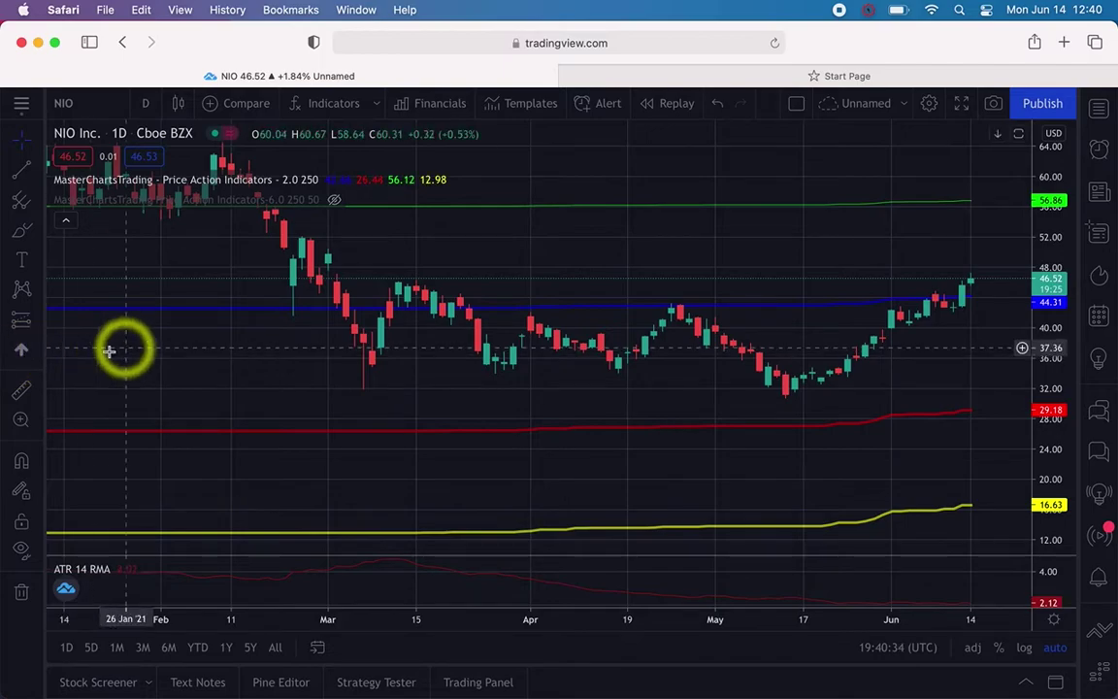
# Place a green Arrow Mark Up just below the latest NIO candle and deselect it
pyautogui.click(24, 352)
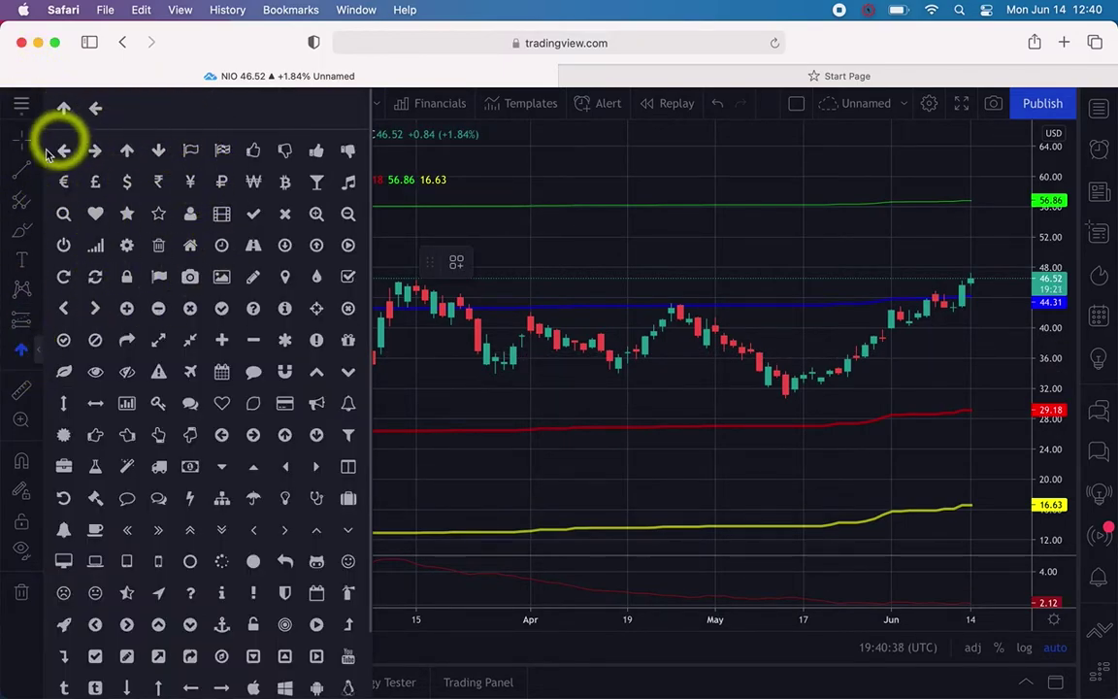
pyautogui.click(126, 152)
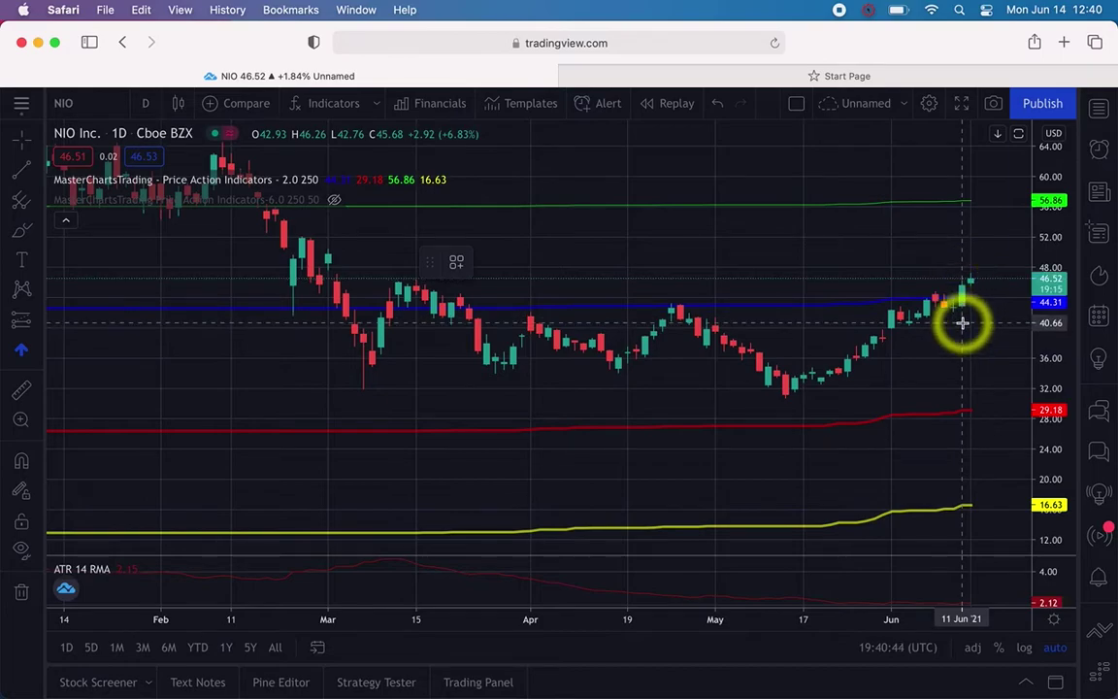
pyautogui.click(962, 323)
pyautogui.hscroll(2, 930, 381)
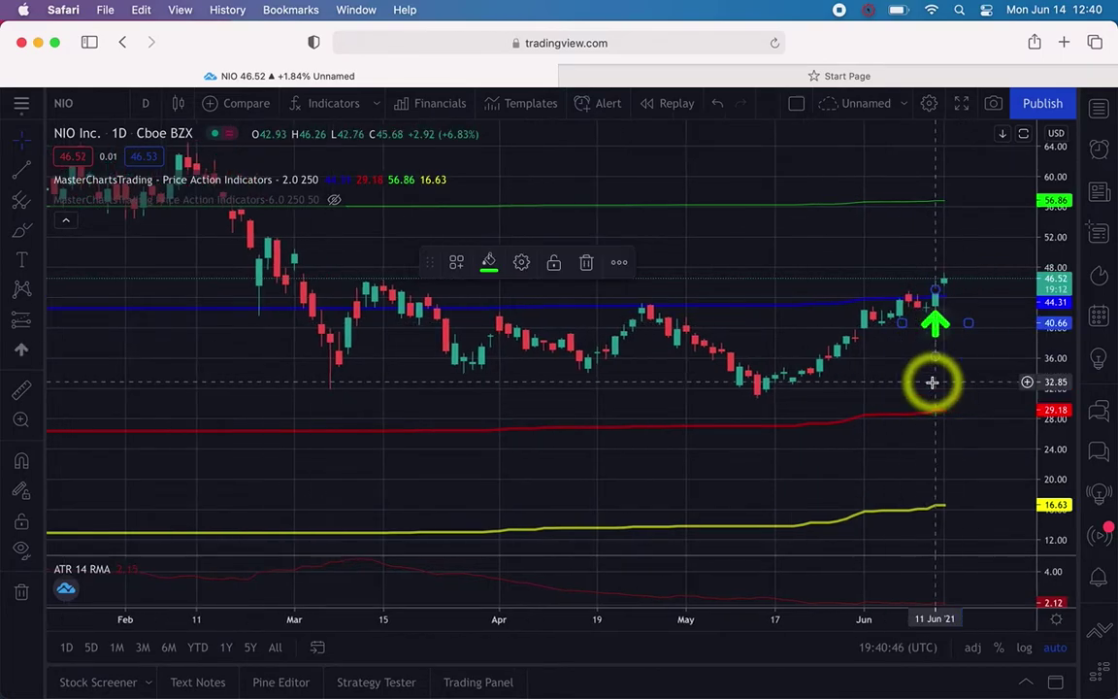
pyautogui.click(961, 323)
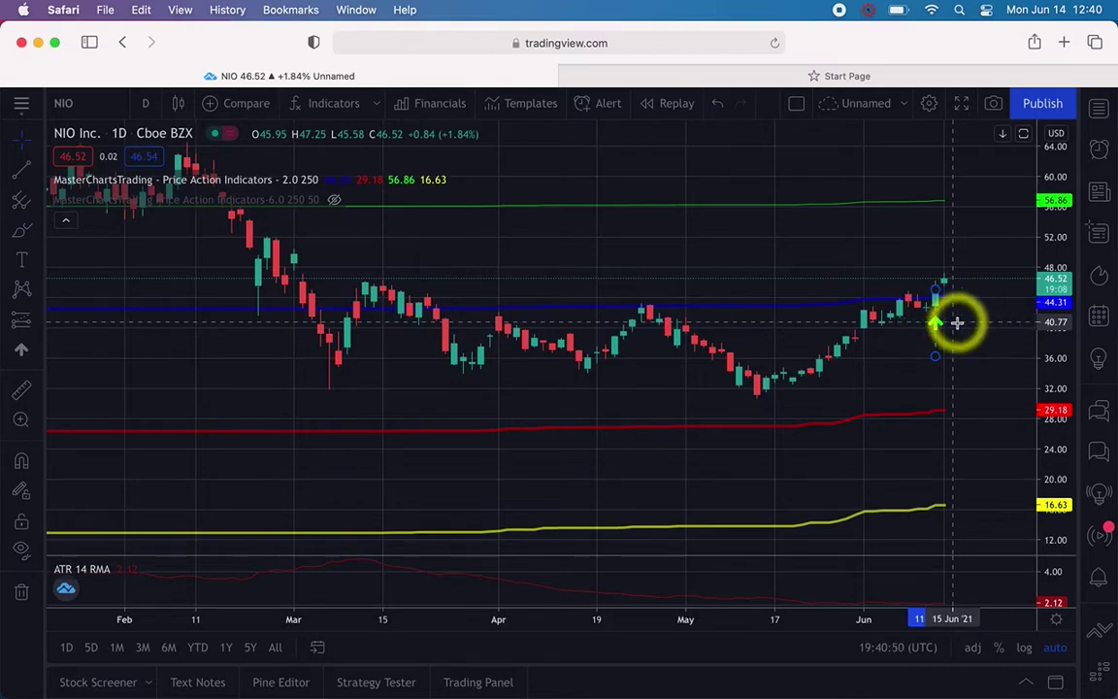
pyautogui.click(897, 373)
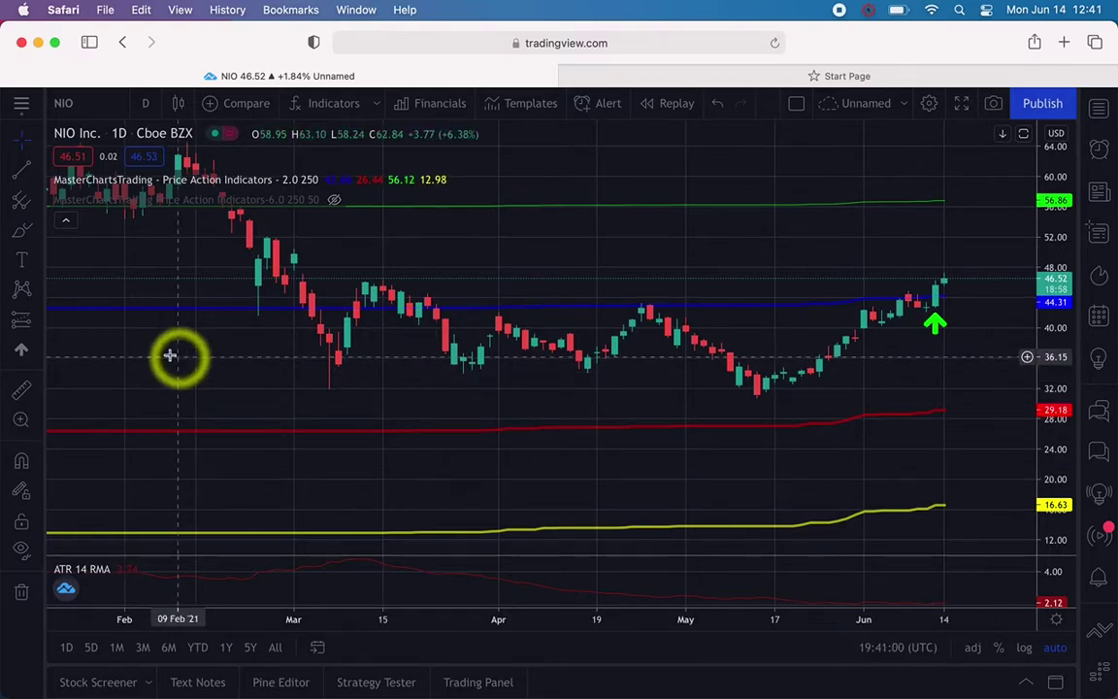
# Place a Long Position around mid-March with target and stop each 6.78 from entry
pyautogui.click(23, 327)
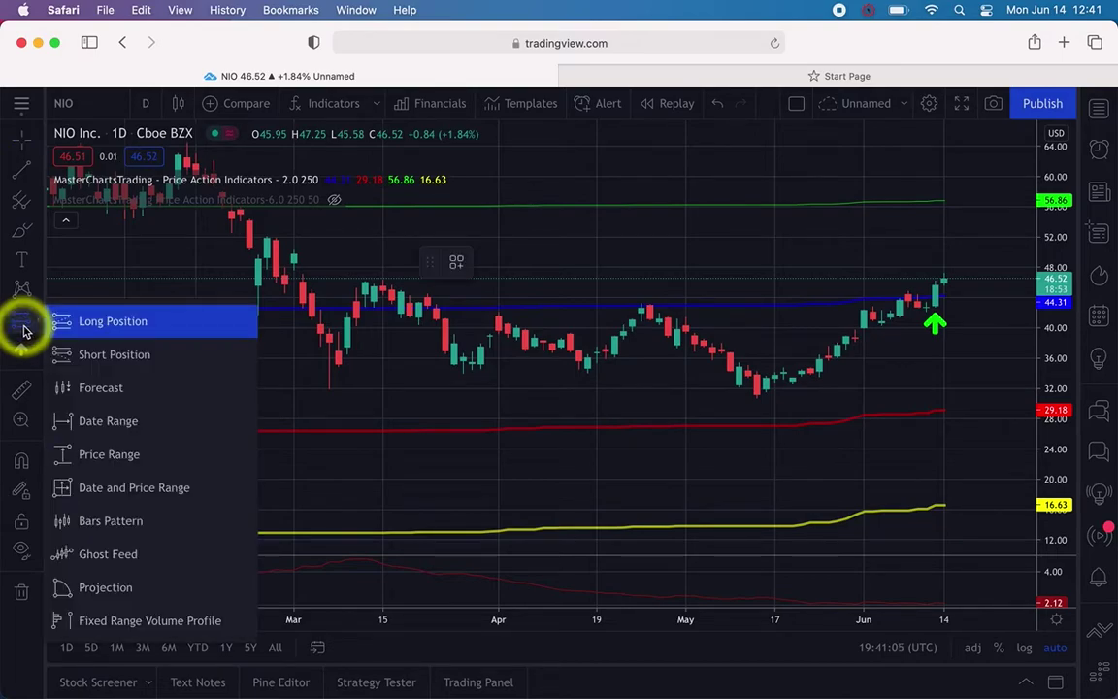
pyautogui.click(115, 326)
pyautogui.click(417, 368)
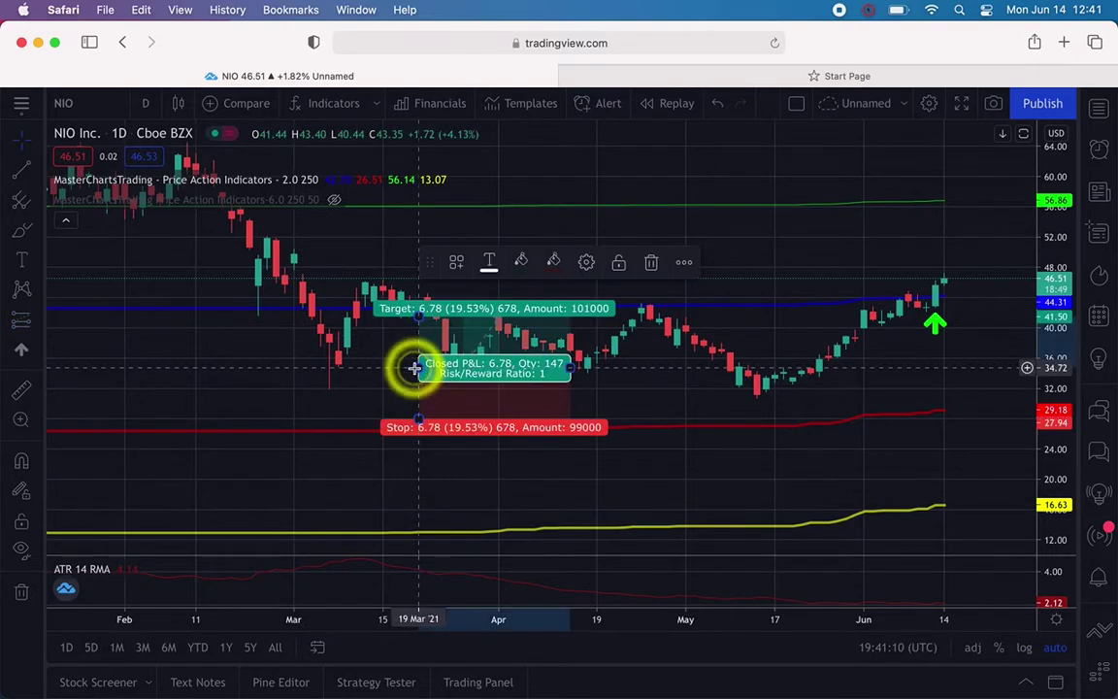
pyautogui.click(586, 264)
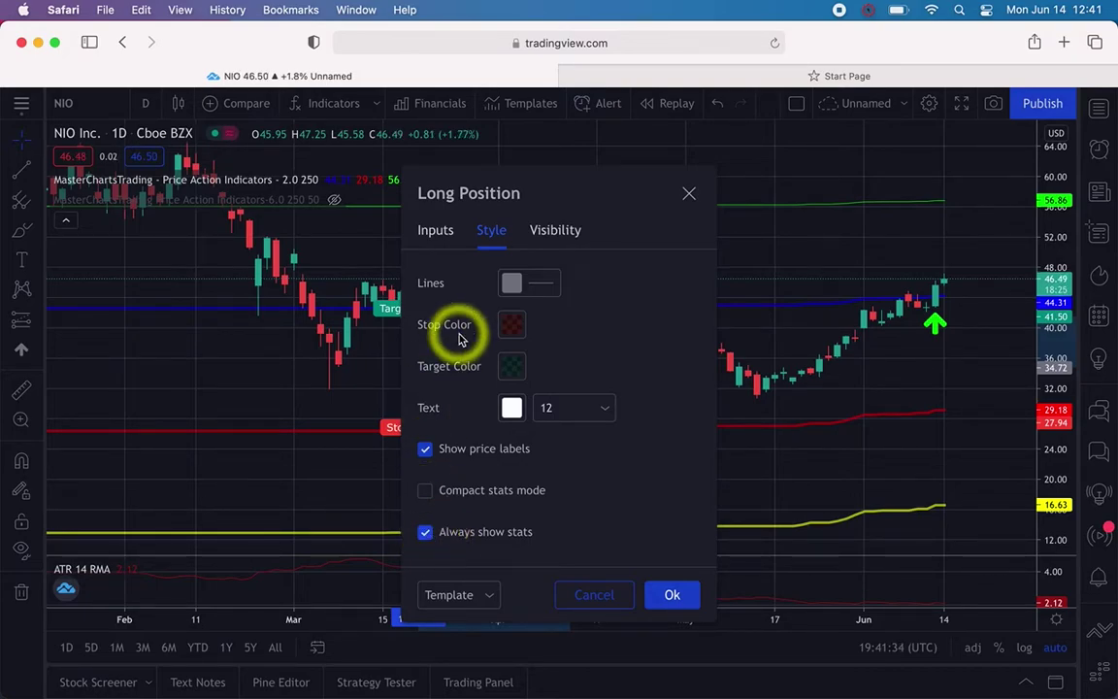
# Review the long position's Visibility and Inputs settings and confirm them with Ok
pyautogui.click(560, 230)
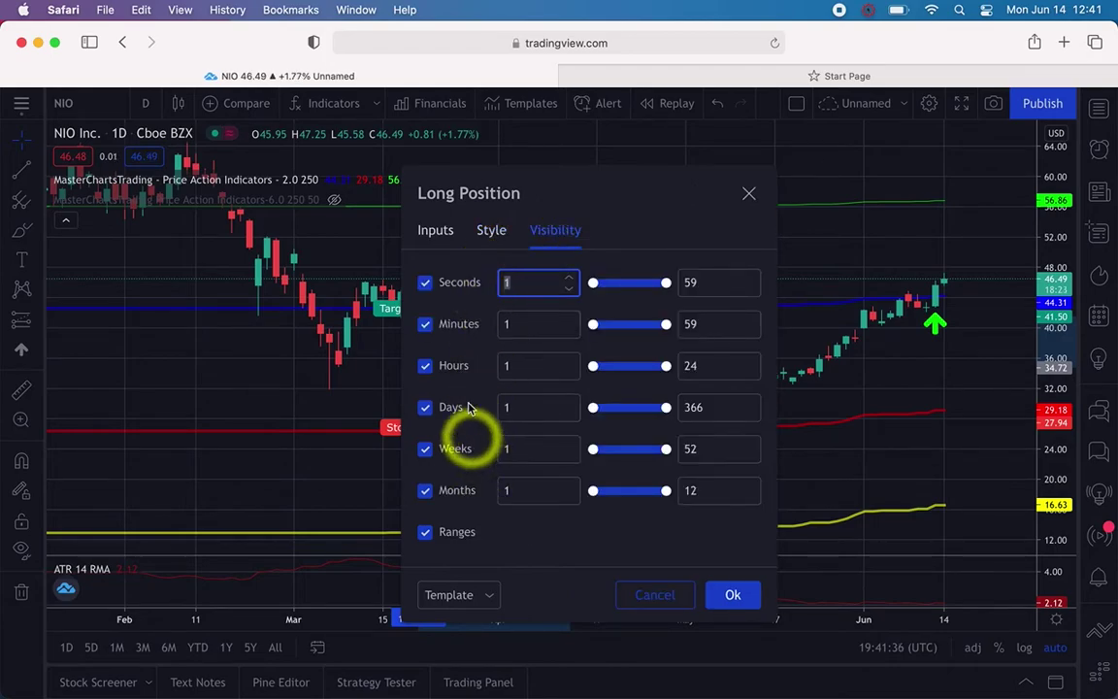
pyautogui.click(434, 236)
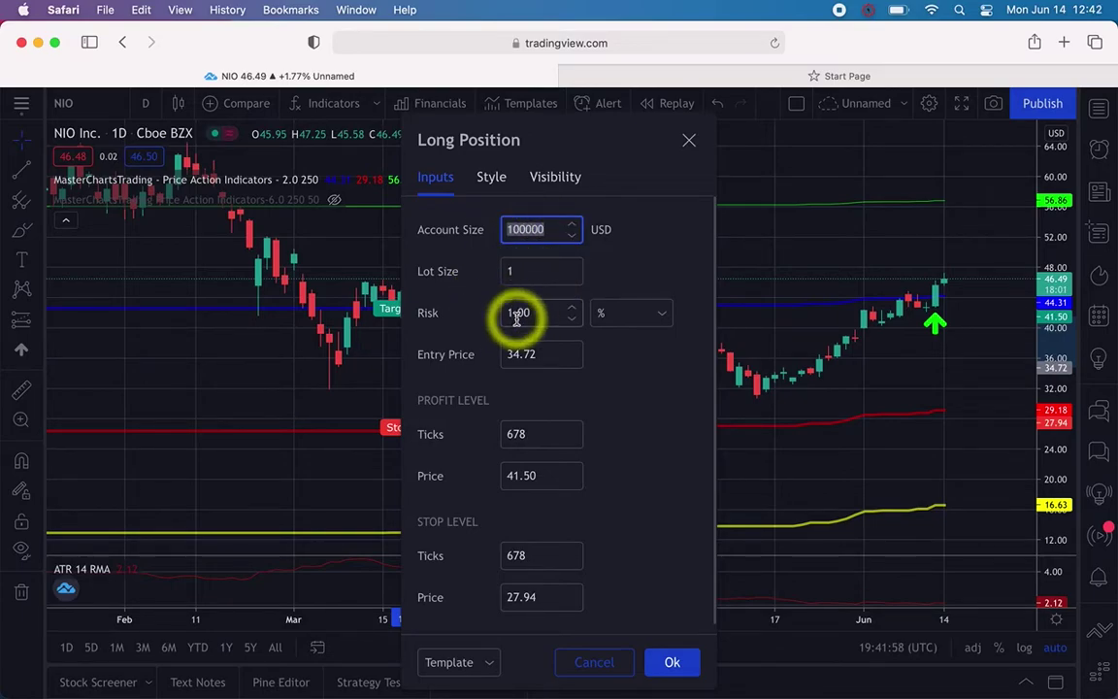
pyautogui.click(677, 663)
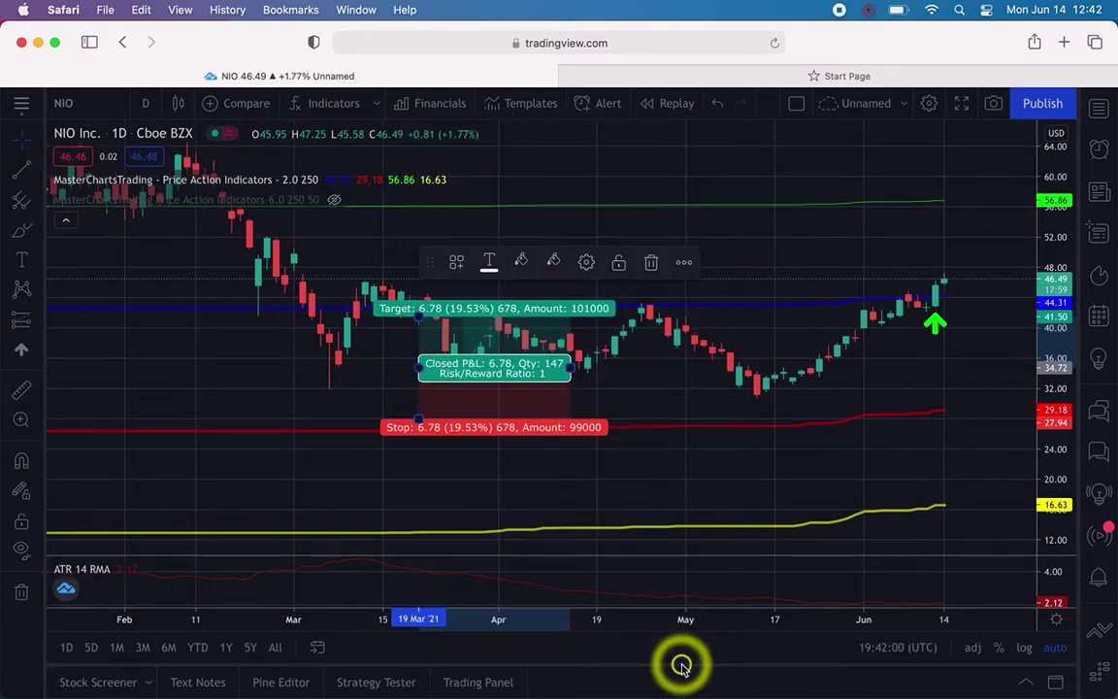
# Move the long position to the latest NIO candle, targeting 52.27 with stop 38.71
pyautogui.hscroll(3, 564, 471)
pyautogui.hscroll(3, 565, 471)
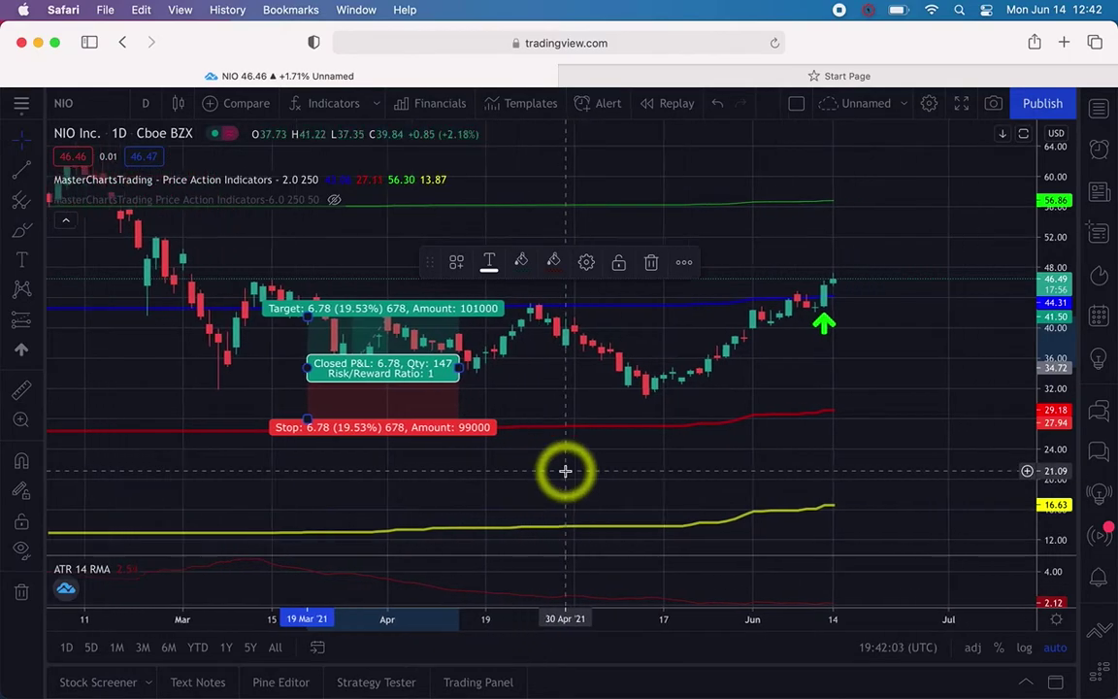
pyautogui.moveTo(354, 376); pyautogui.dragTo(878, 291)
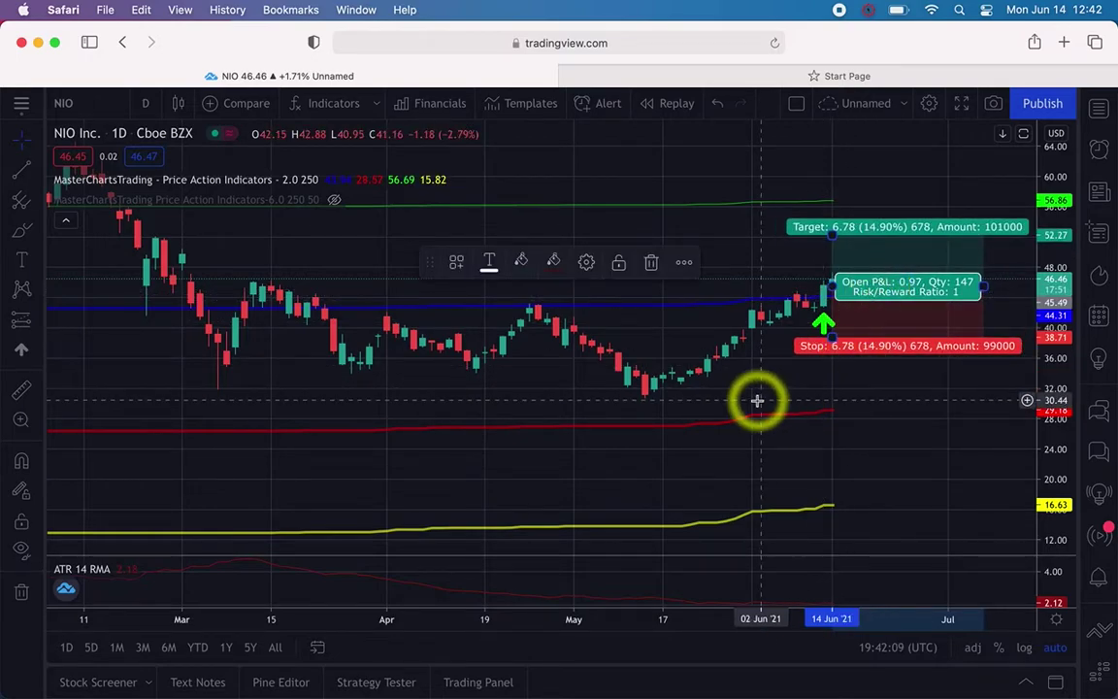
pyautogui.hscroll(-3, 757, 400)
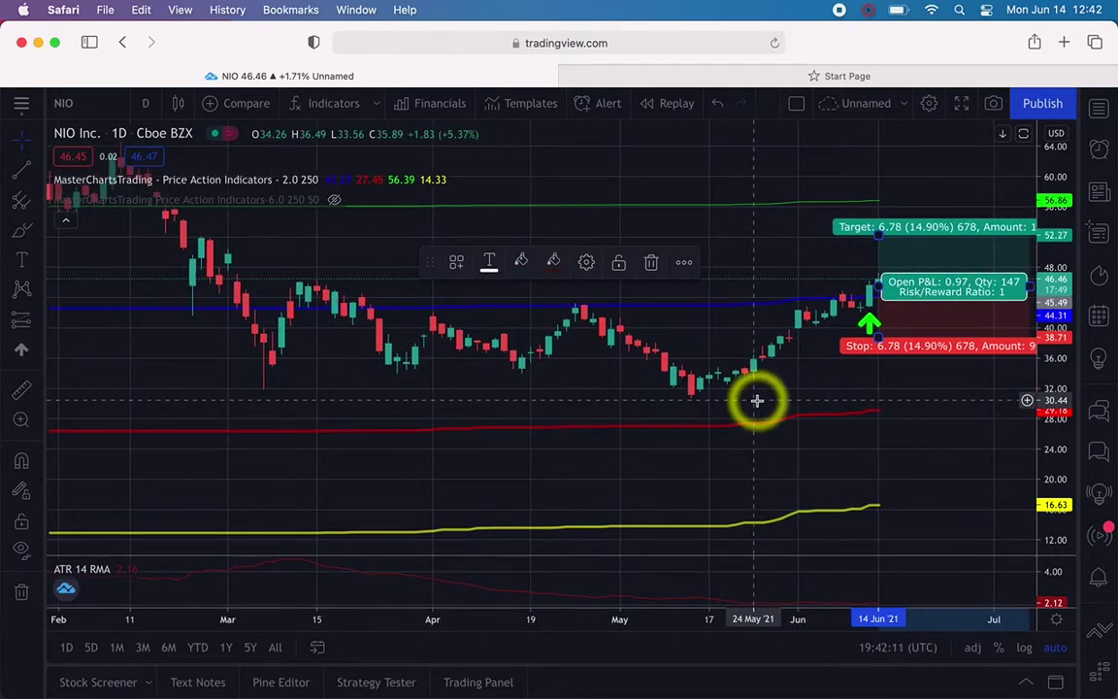
pyautogui.hscroll(3, 757, 400)
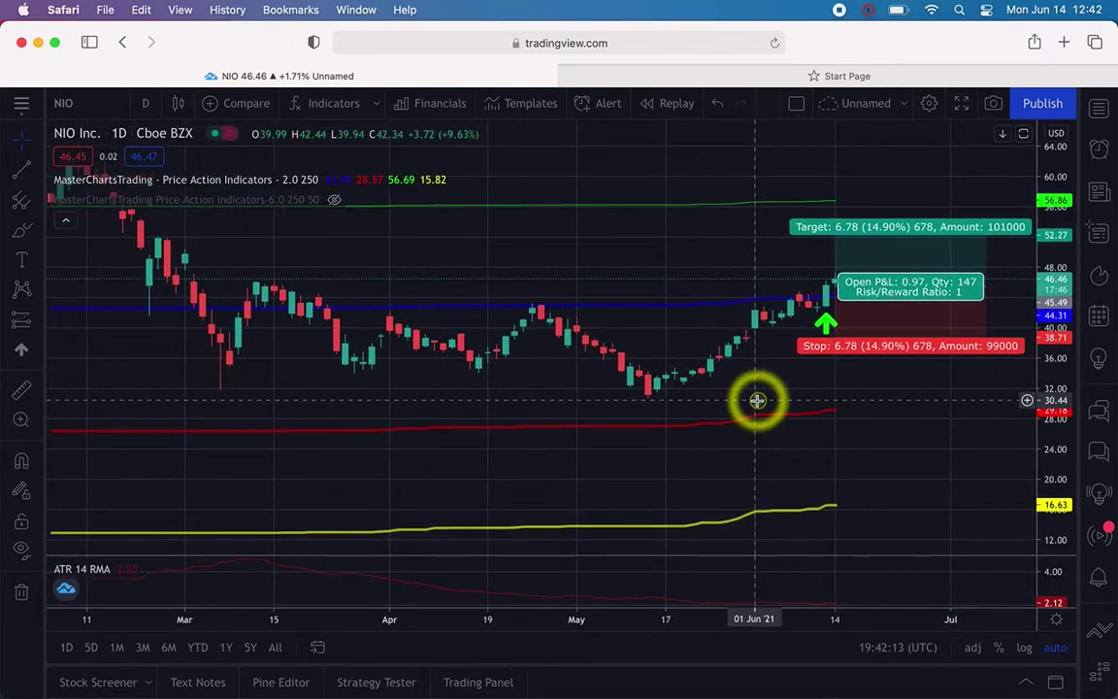
pyautogui.hscroll(2, 757, 400)
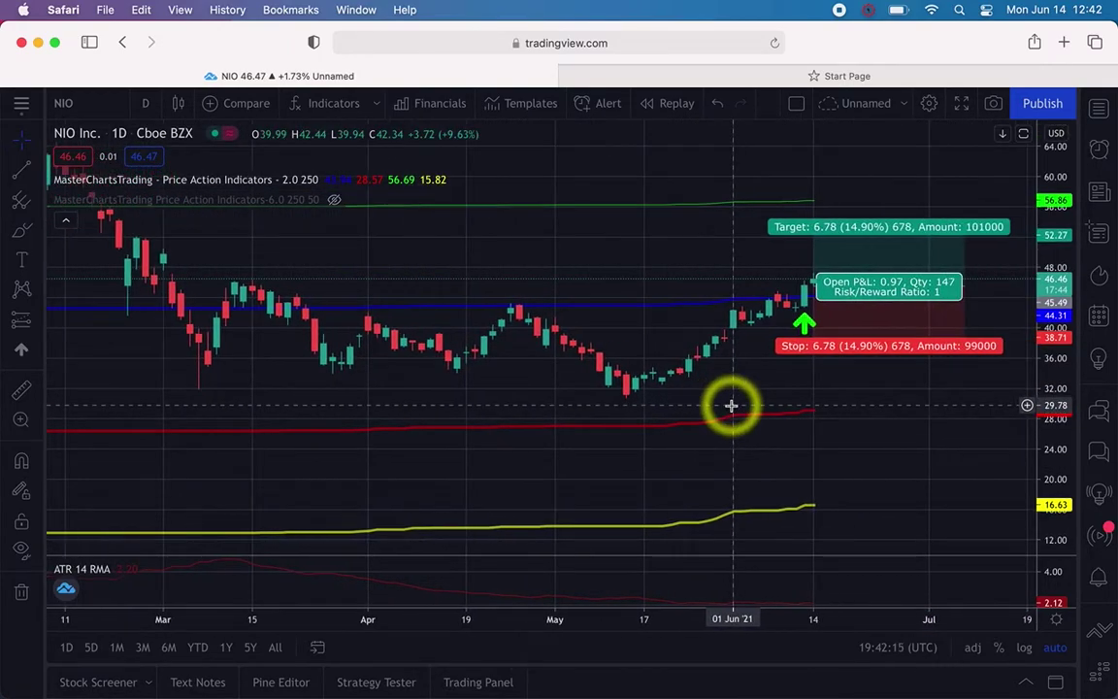
pyautogui.moveTo(733, 405); pyautogui.dragTo(880, 393)
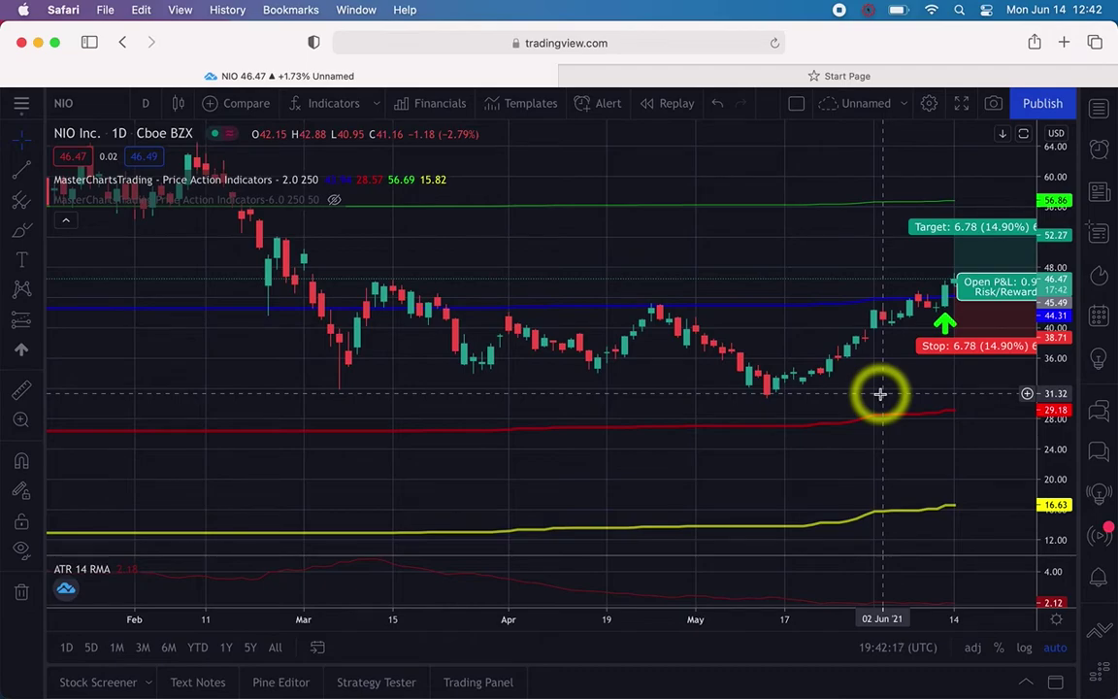
pyautogui.moveTo(879, 393); pyautogui.dragTo(716, 406)
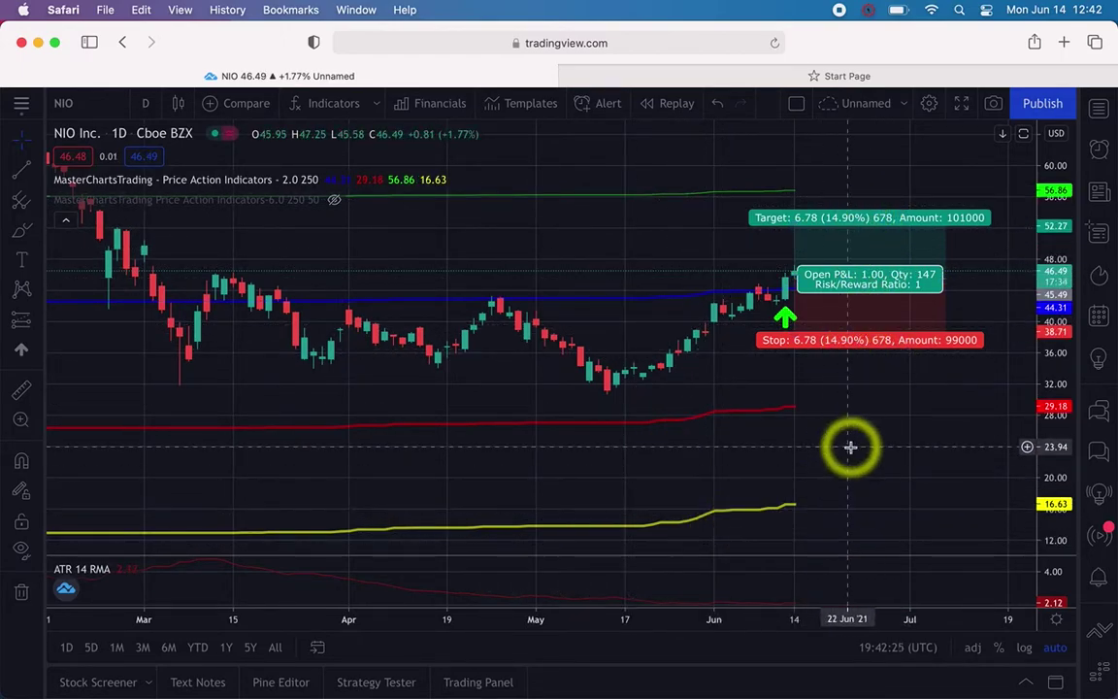
pyautogui.click(1056, 608)
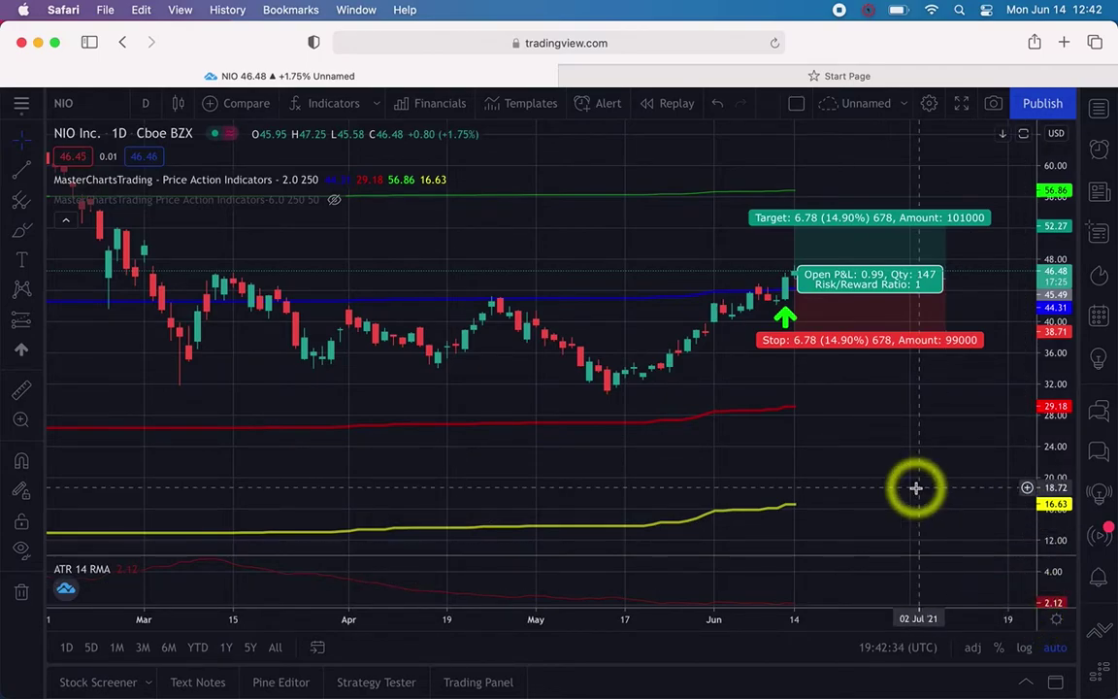
pyautogui.click(811, 282)
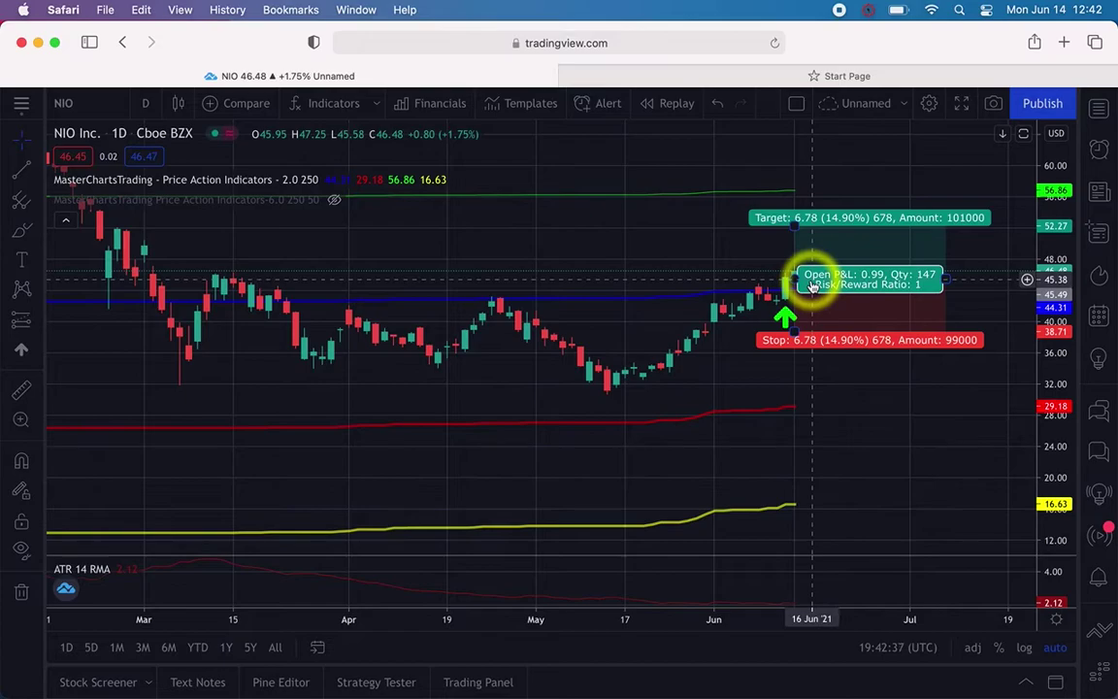
# Set the long position's target to 4.26 and stop to 28.69, giving risk/reward 0.15
pyautogui.moveTo(794, 225)
pyautogui.mouseDown()
pyautogui.moveTo(794, 247)
pyautogui.moveTo(794, 237)
pyautogui.mouseUp()
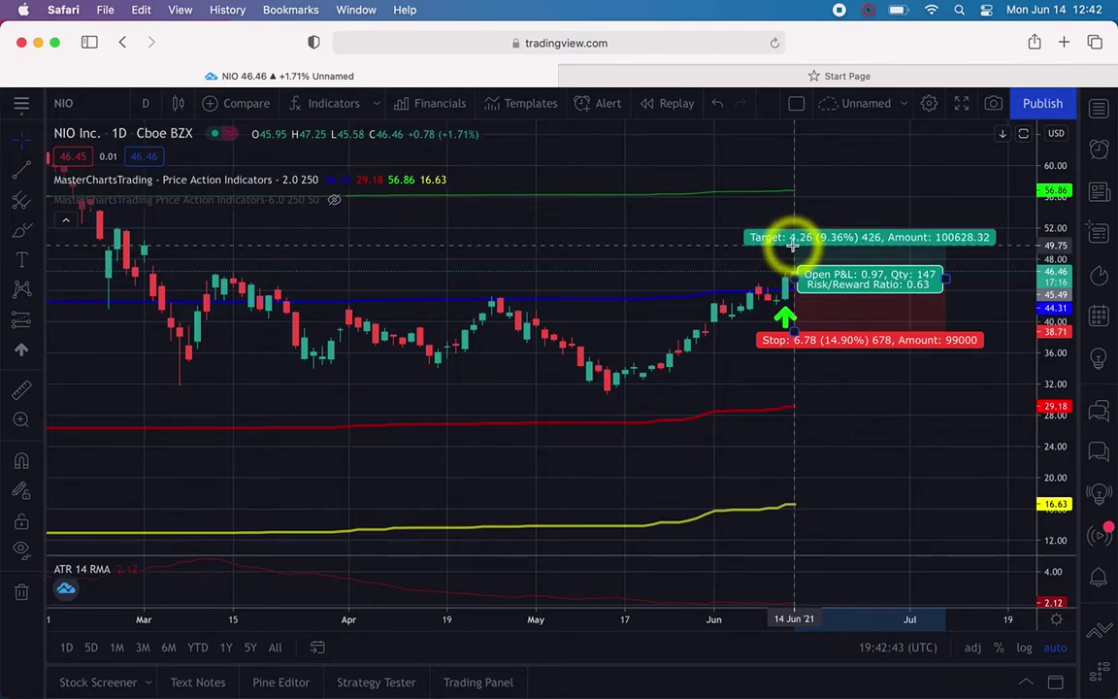
pyautogui.click(838, 409)
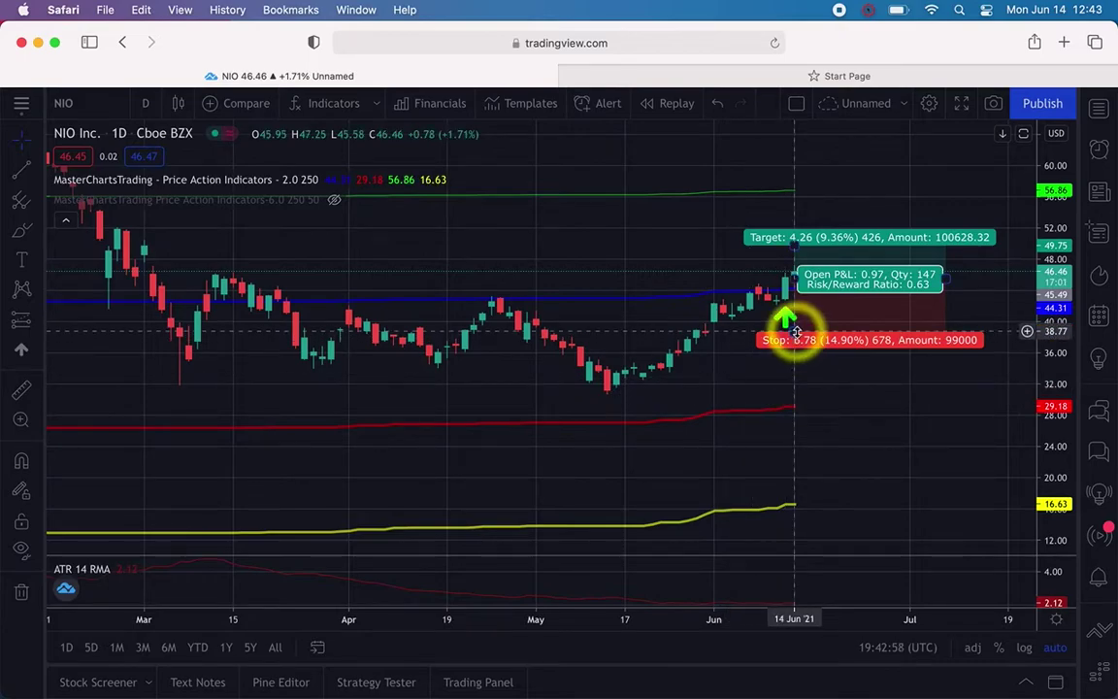
pyautogui.moveTo(796, 332); pyautogui.dragTo(790, 504)
pyautogui.click(763, 450)
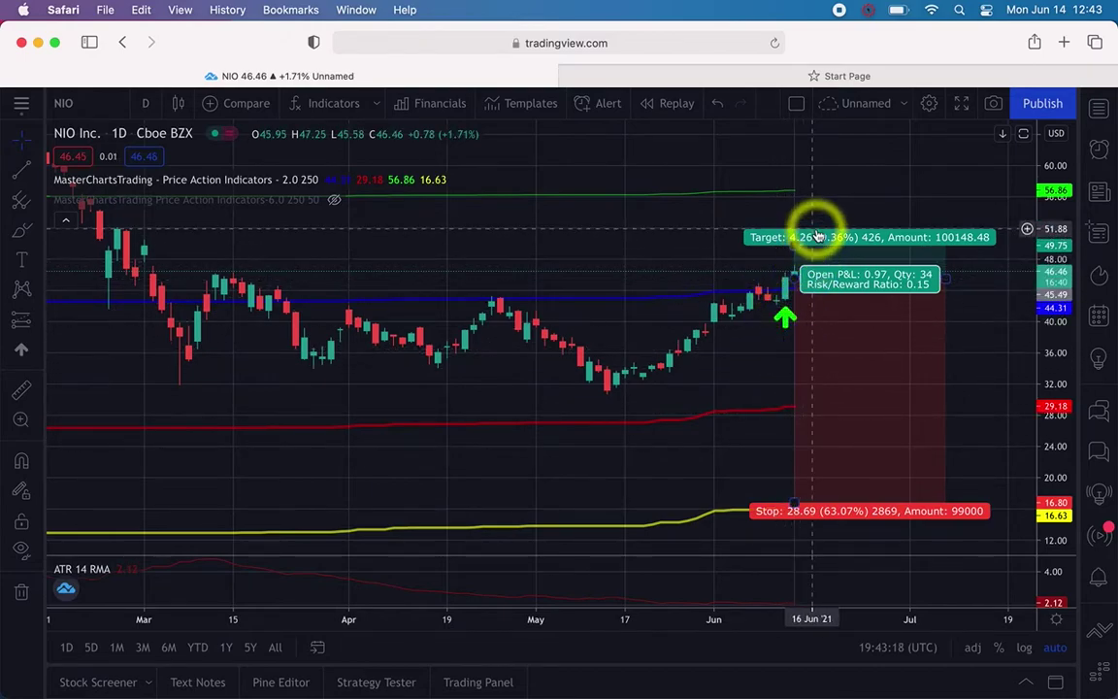
pyautogui.moveTo(794, 509)
pyautogui.mouseDown()
pyautogui.moveTo(804, 333)
pyautogui.moveTo(805, 506)
pyautogui.mouseUp()
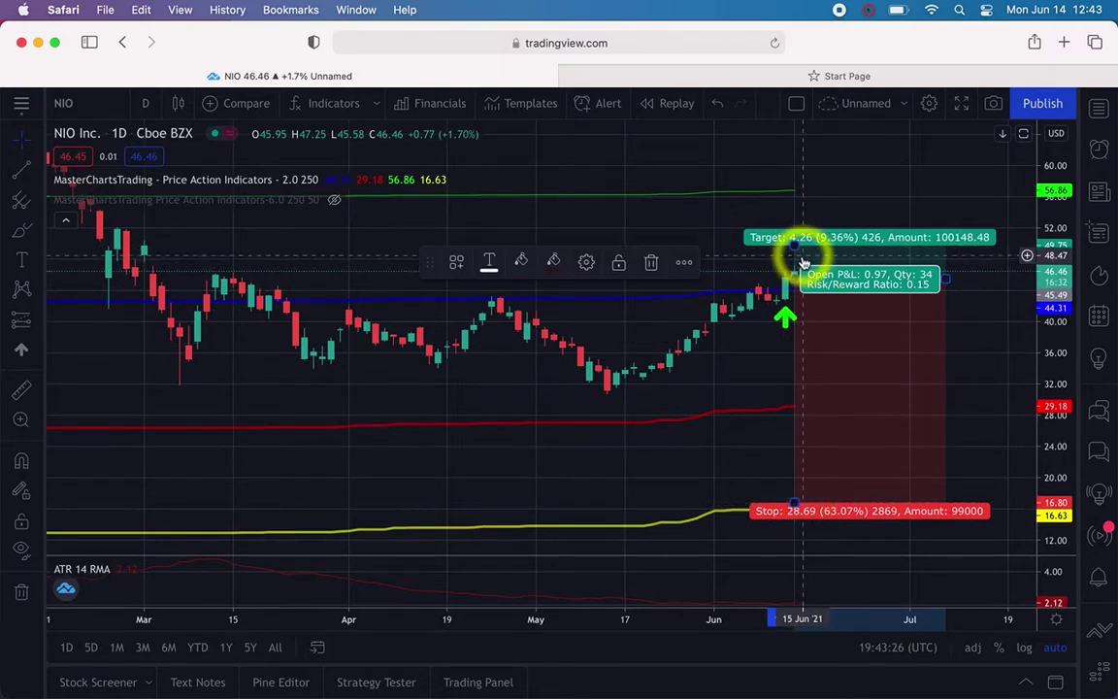
pyautogui.click(749, 357)
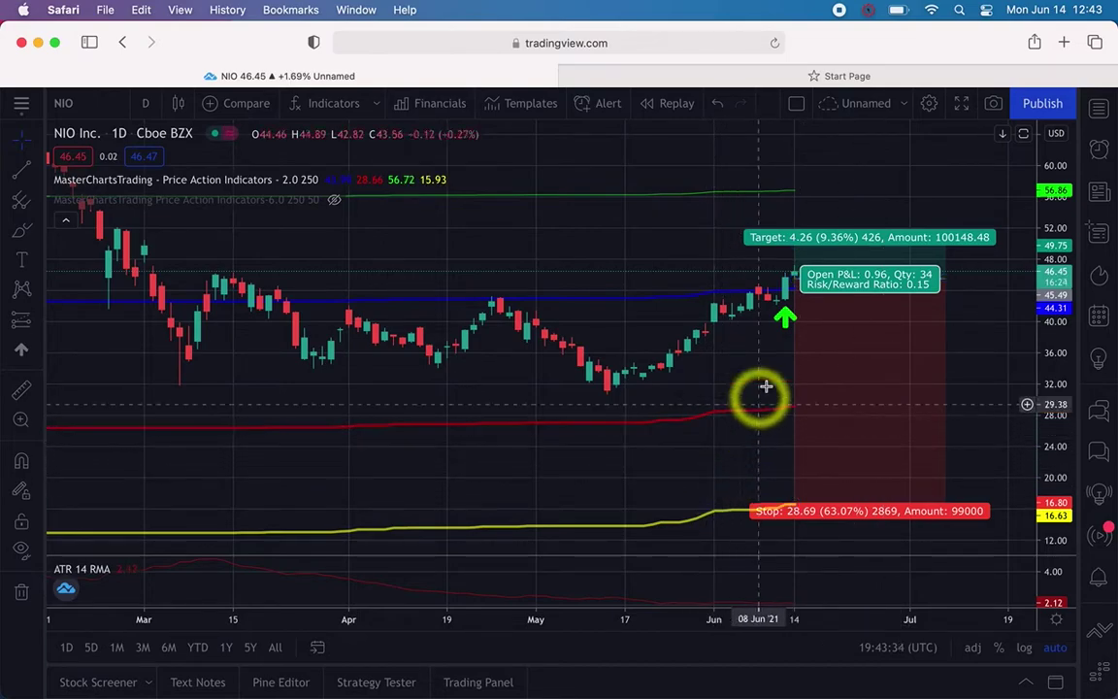
# Take a snapshot of the NIO chart and copy its image URL
pyautogui.click(997, 104)
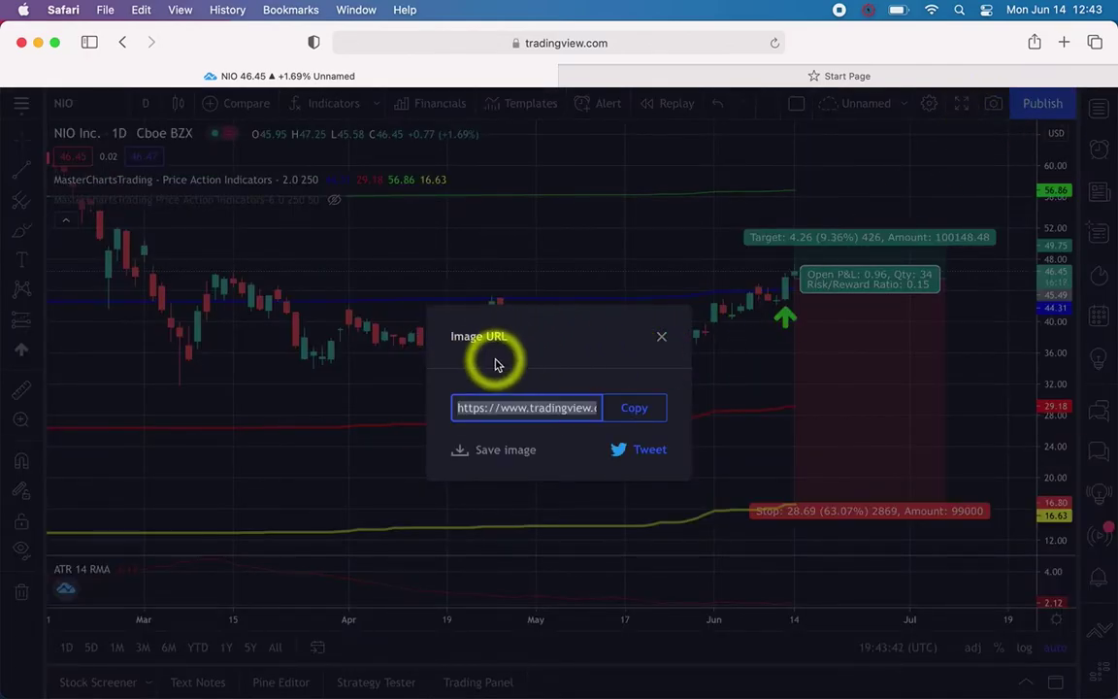
pyautogui.click(636, 412)
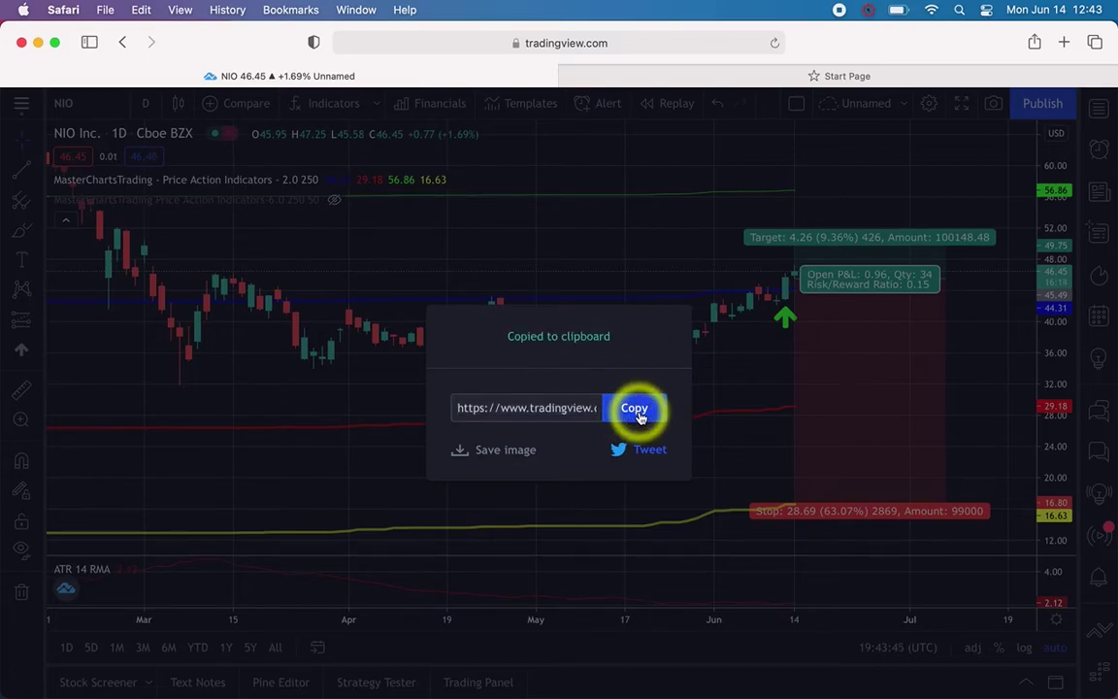
# Open the copied snapshot link in Safari's second tab, then return to the NIO chart tab
pyautogui.click(843, 77)
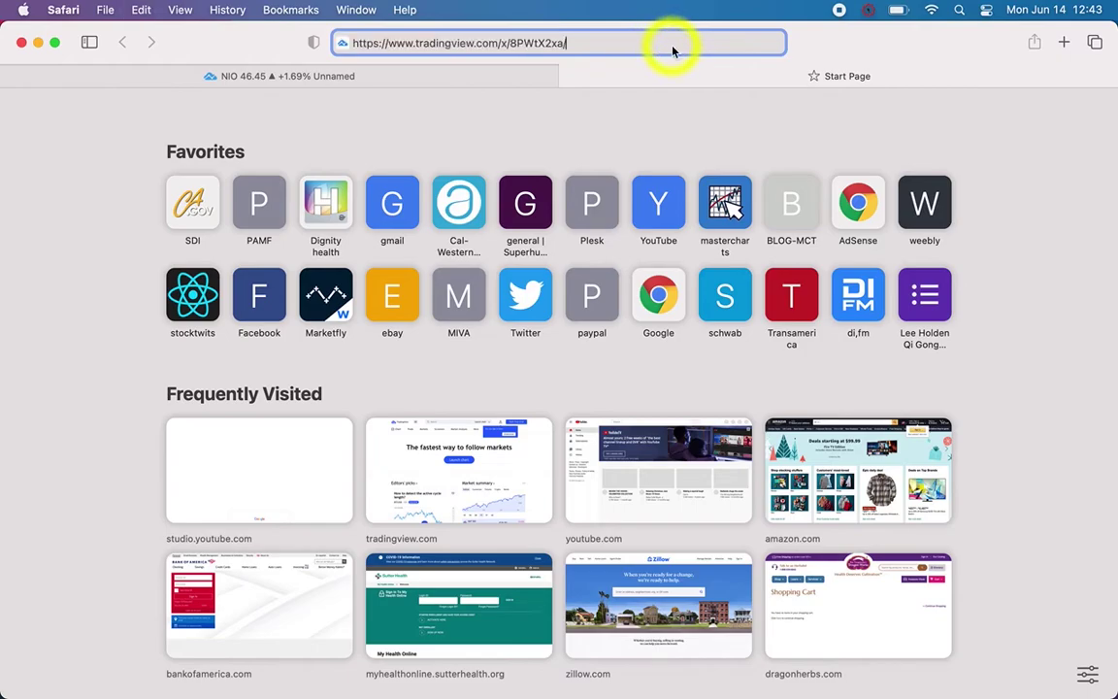
pyautogui.press('Return')
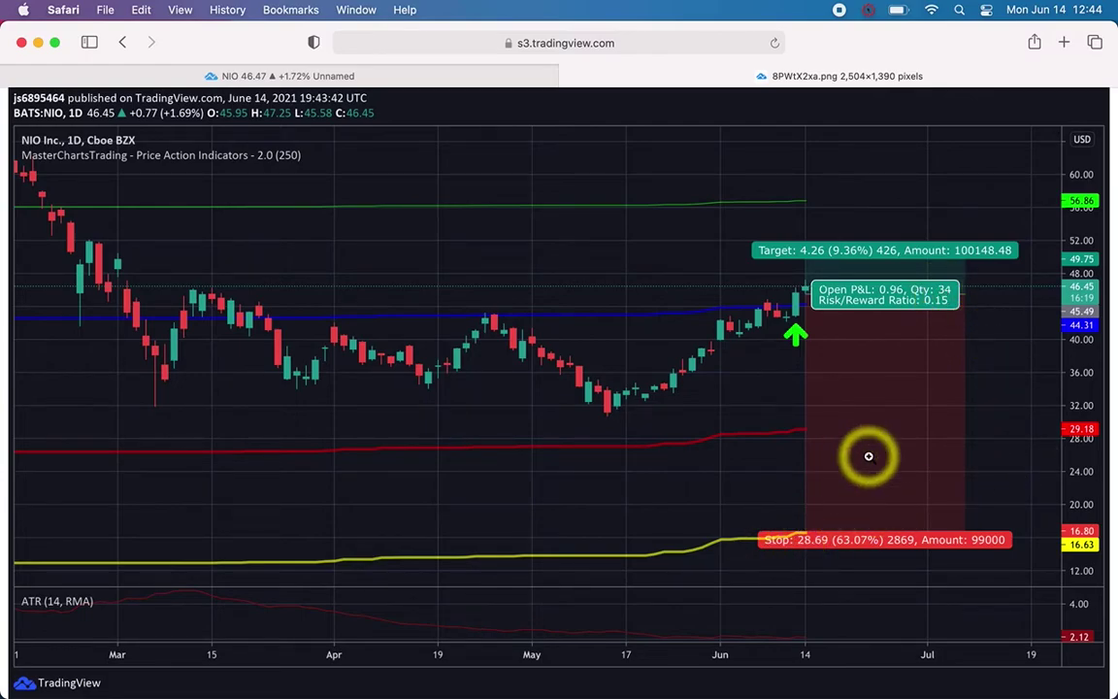
pyautogui.click(368, 76)
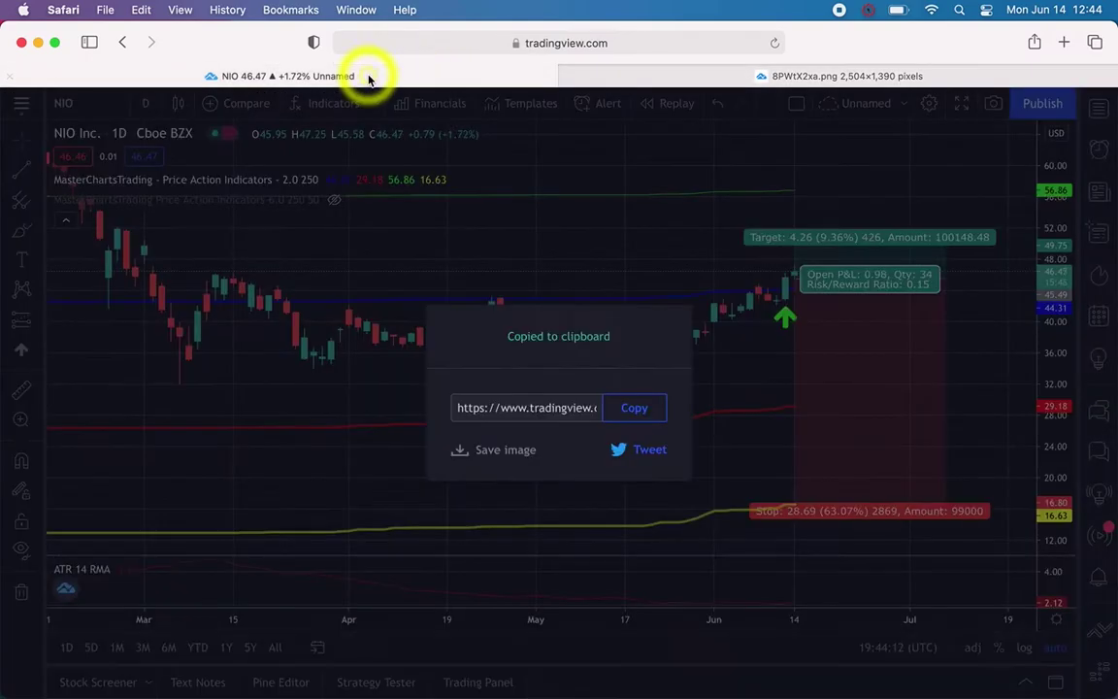
# Close the snapshot link dialog, load the AAPL chart, then switch the symbol back to NIO
pyautogui.click(529, 247)
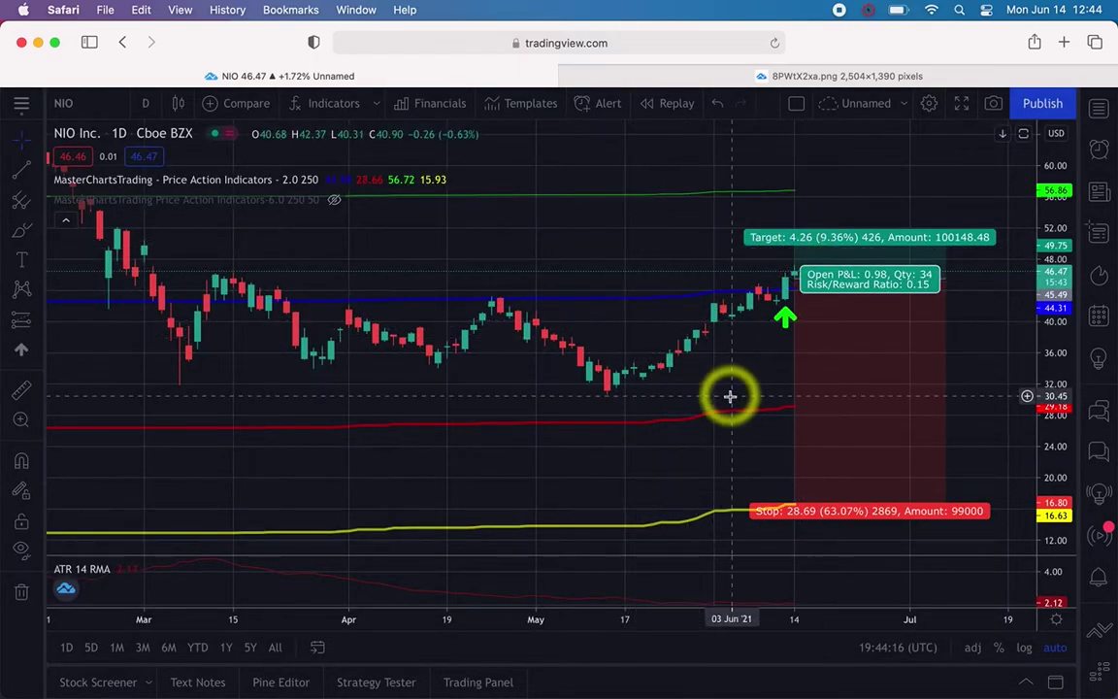
pyautogui.write('AAP')
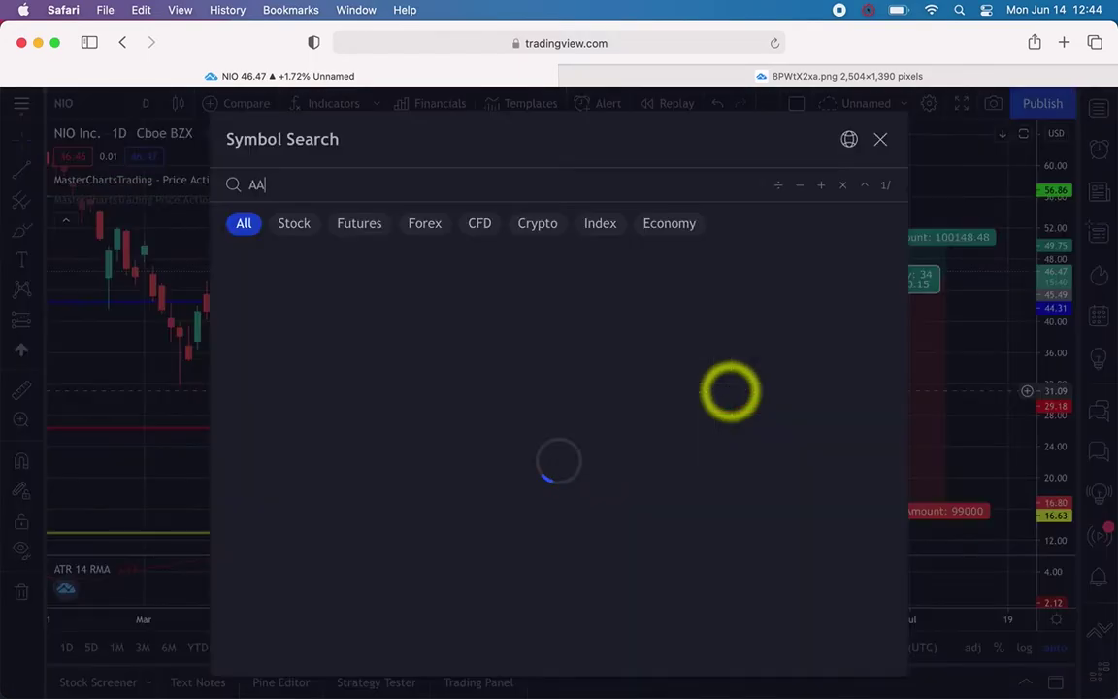
pyautogui.write('L')
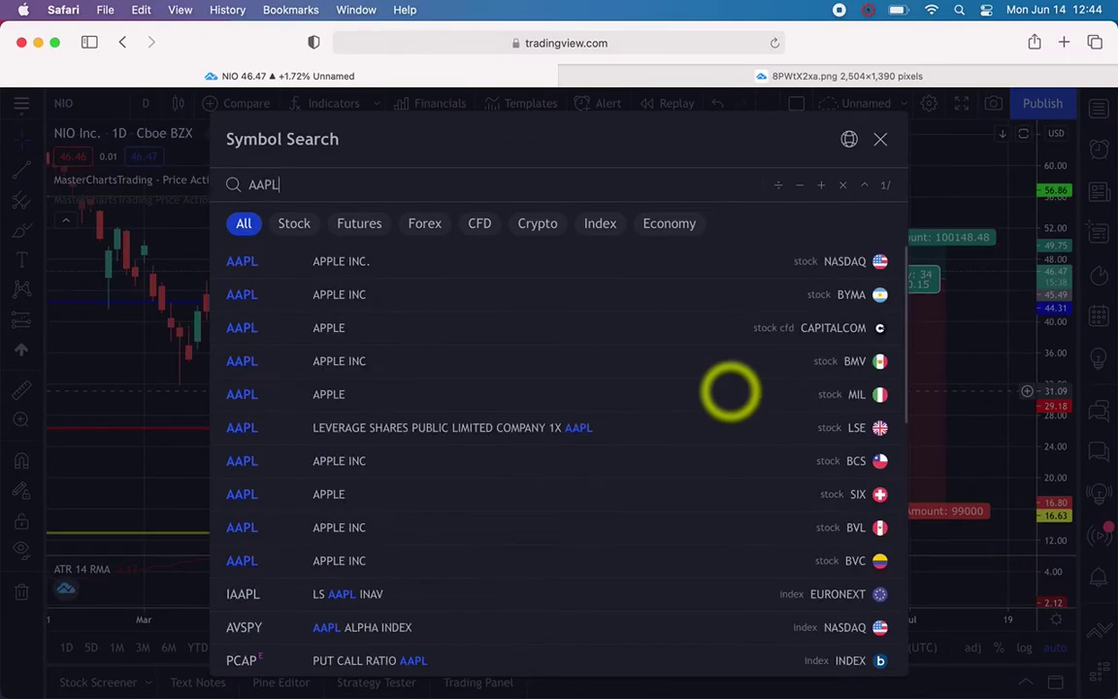
pyautogui.press('Return')
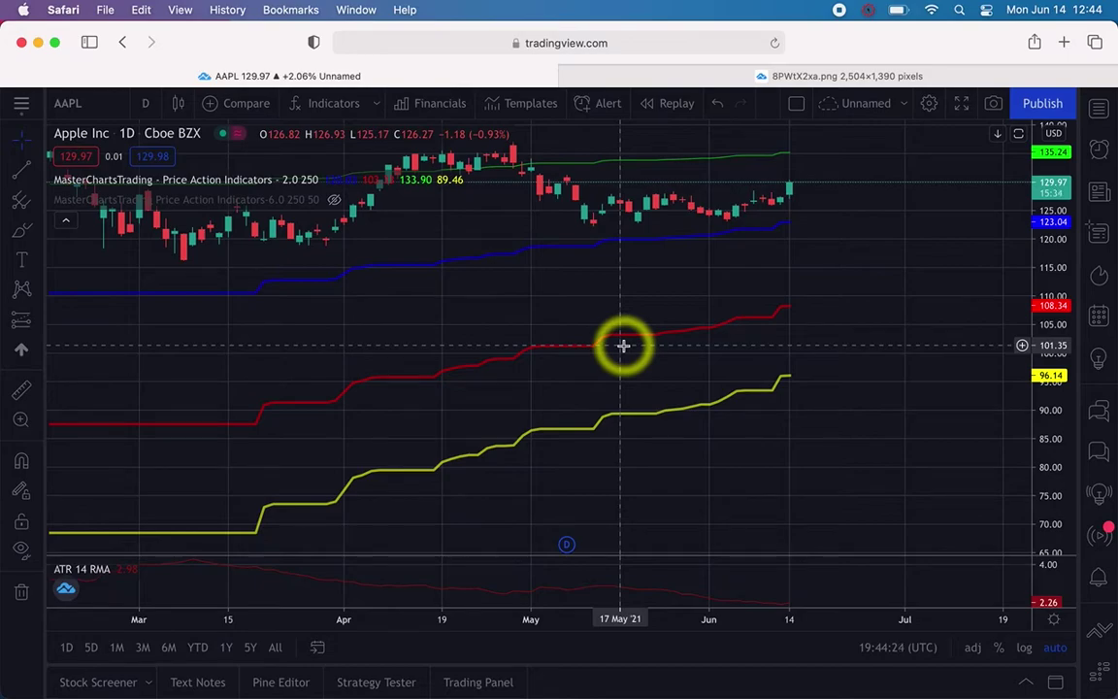
pyautogui.write('NIO')
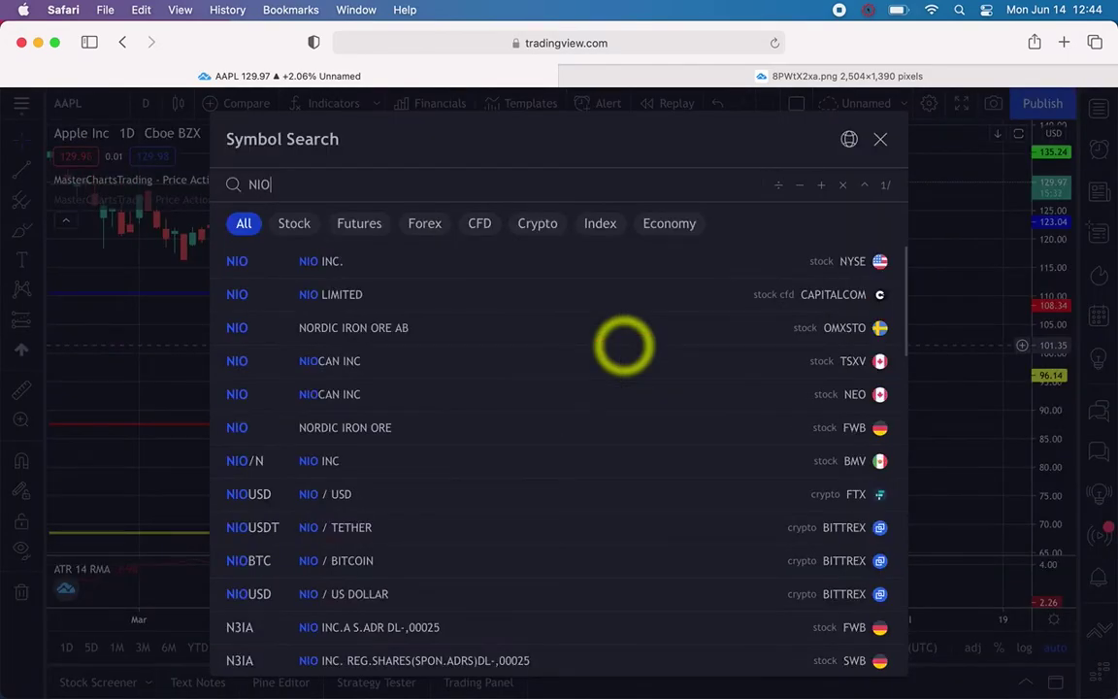
pyautogui.press('Return')
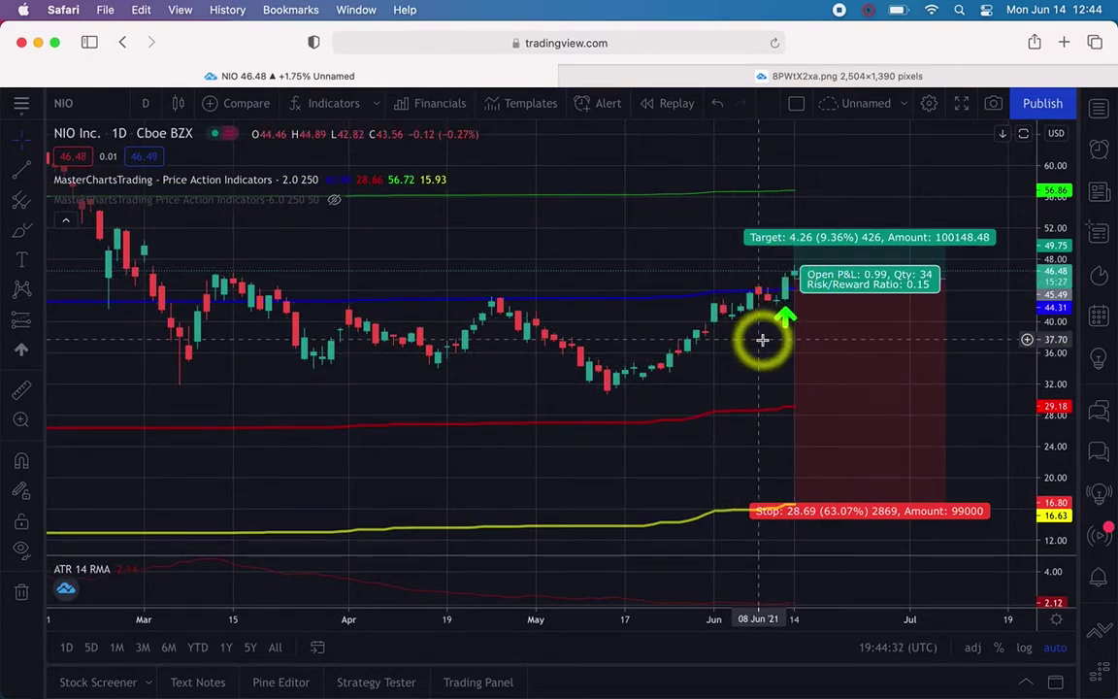
pyautogui.click(1102, 118)
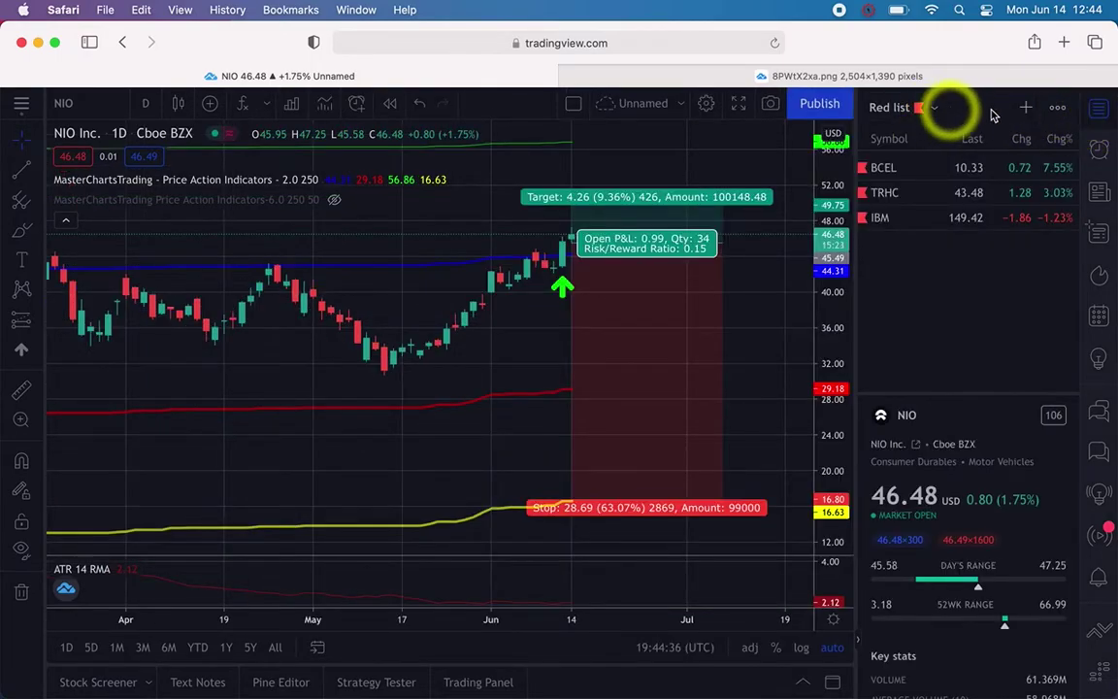
pyautogui.click(1098, 105)
pyautogui.click(1099, 105)
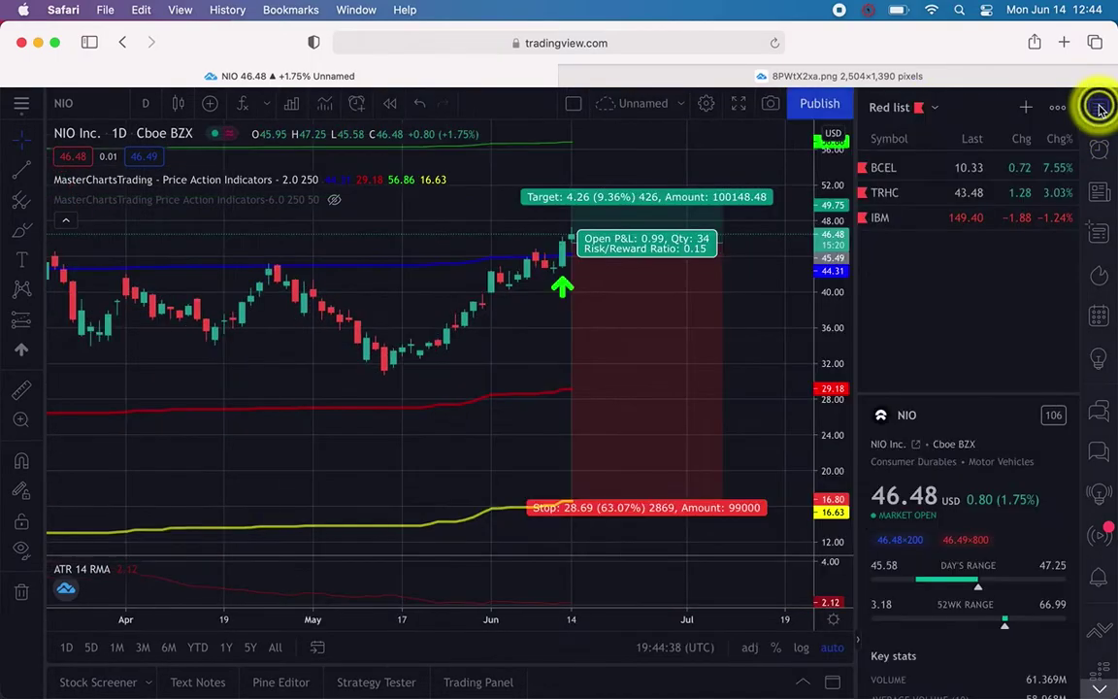
pyautogui.click(936, 114)
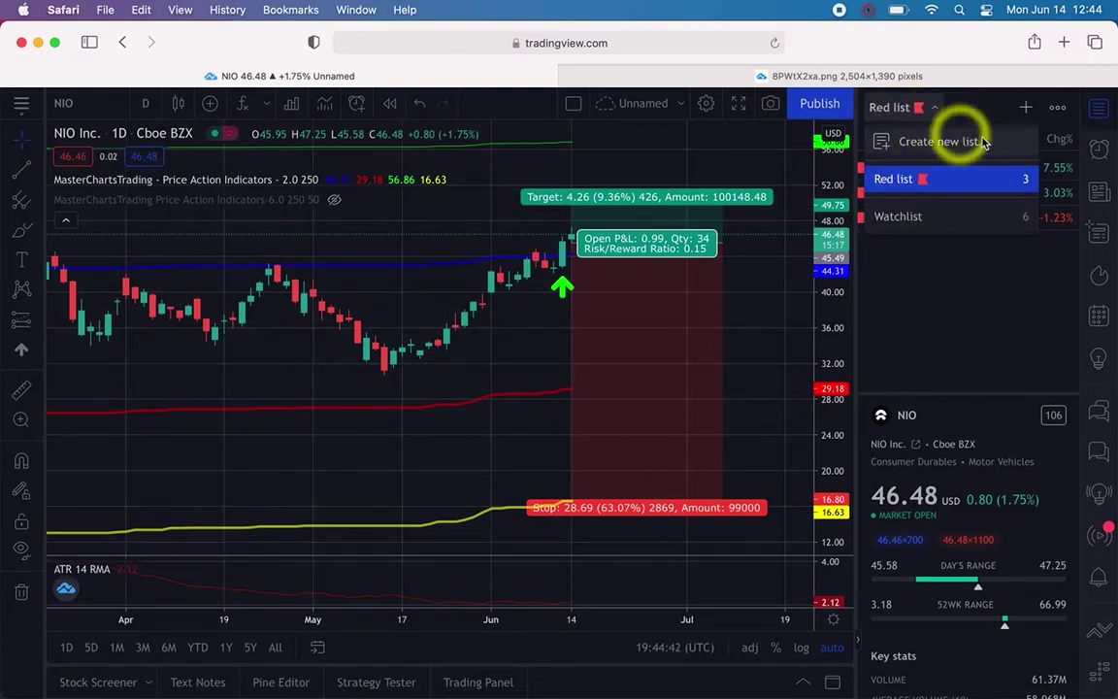
pyautogui.click(945, 146)
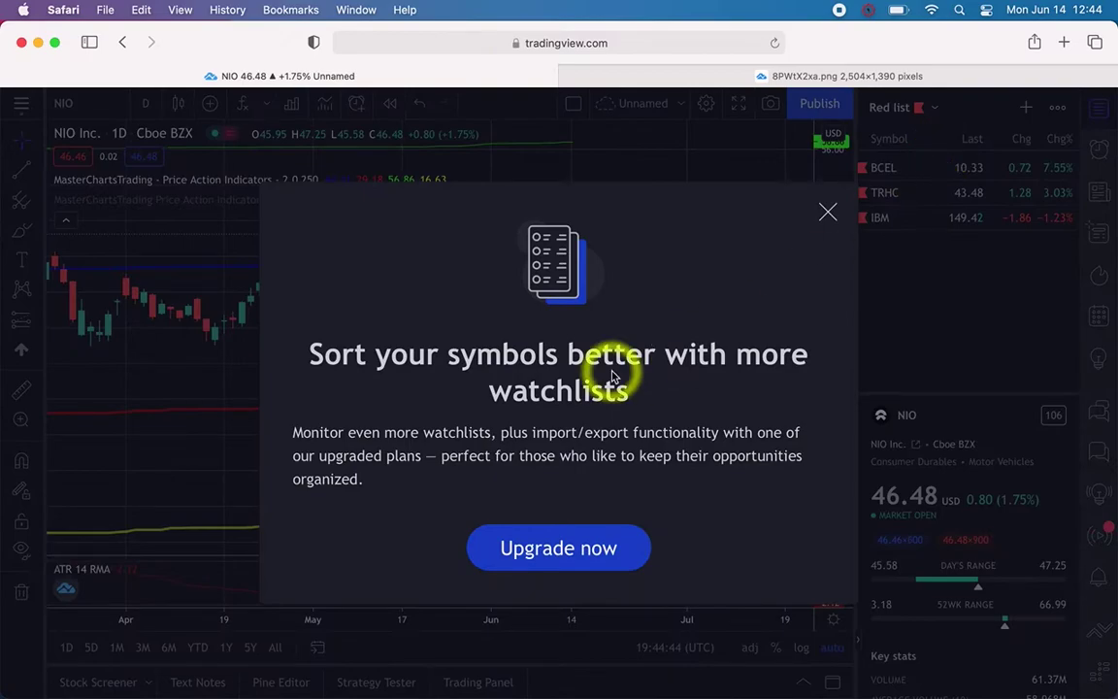
pyautogui.click(828, 212)
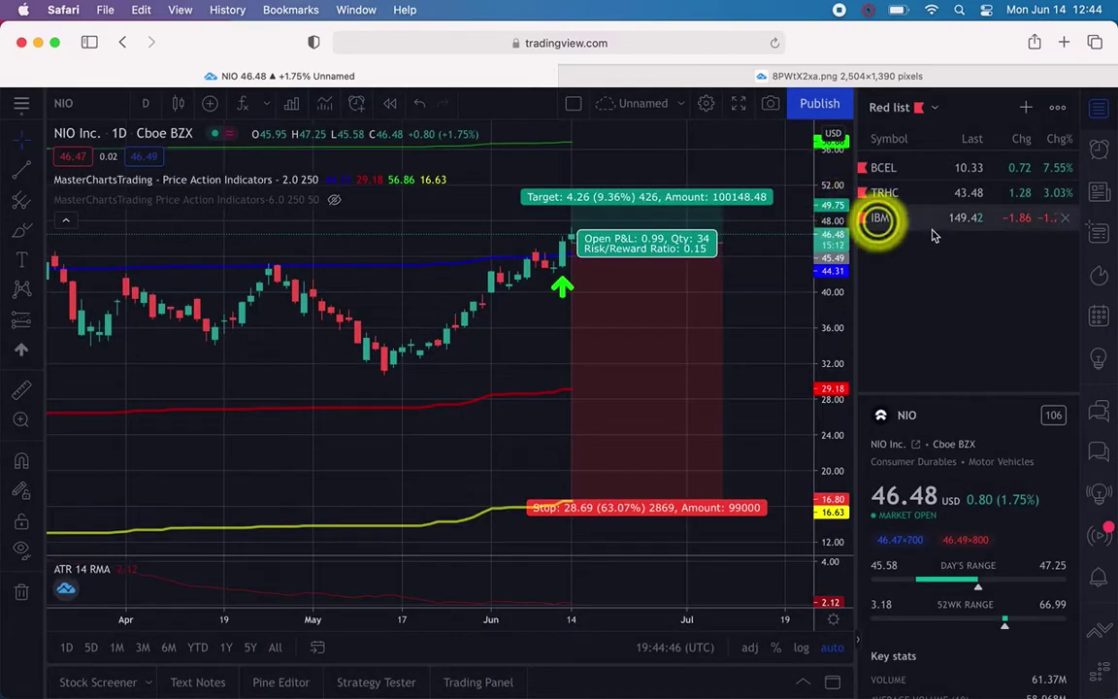
pyautogui.click(886, 110)
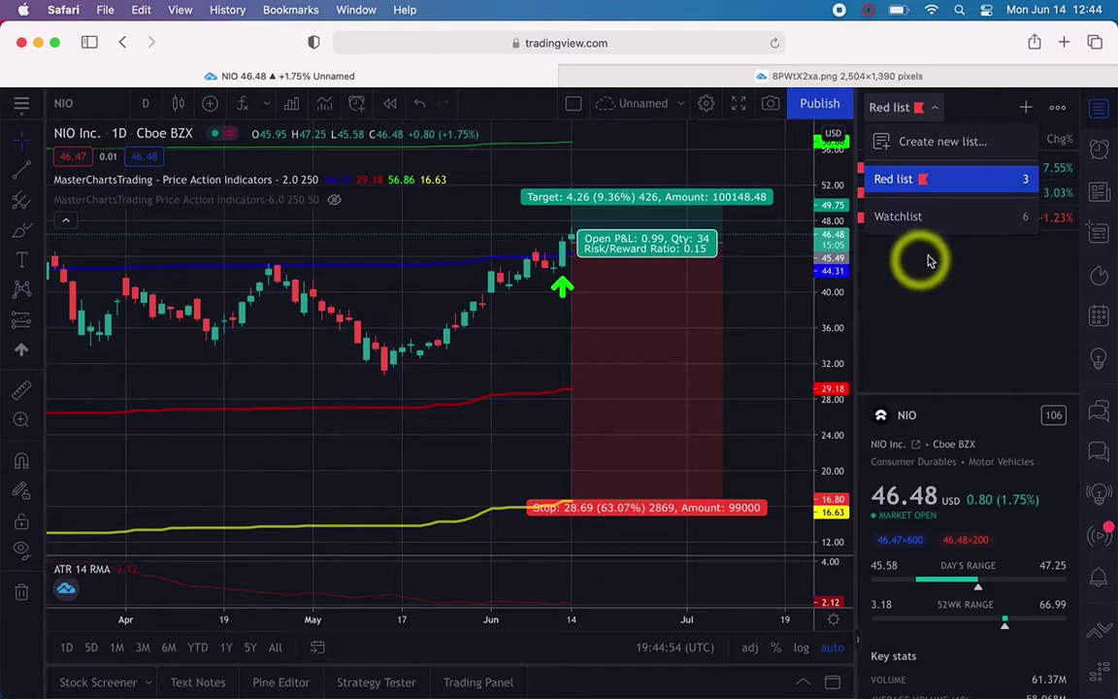
pyautogui.click(957, 264)
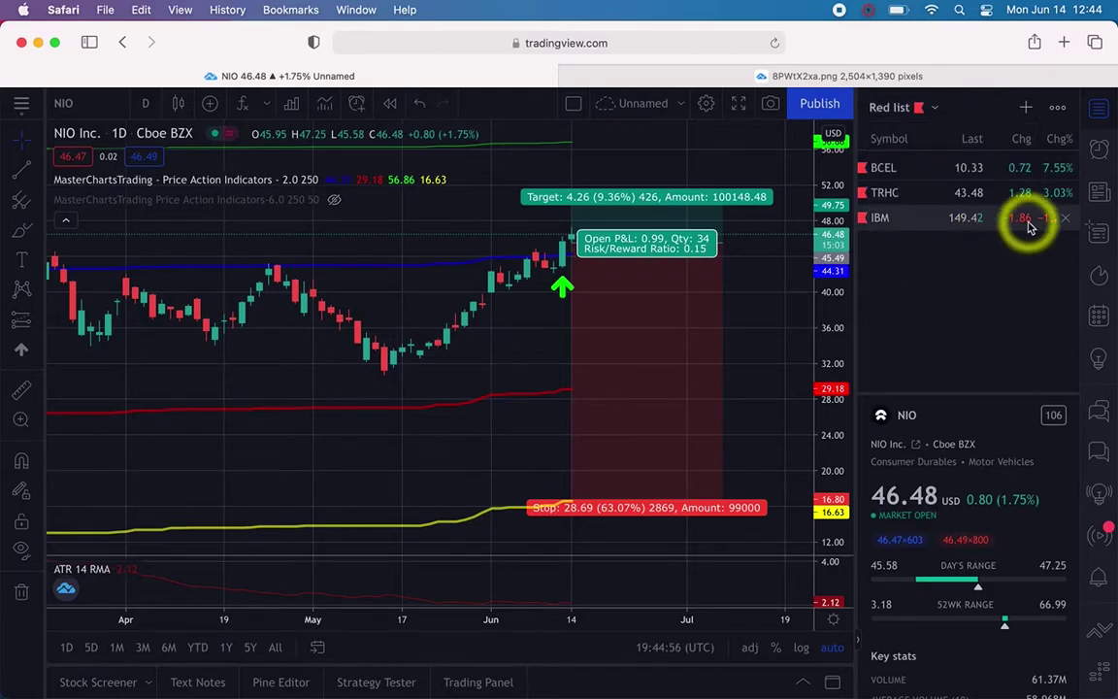
pyautogui.click(1099, 108)
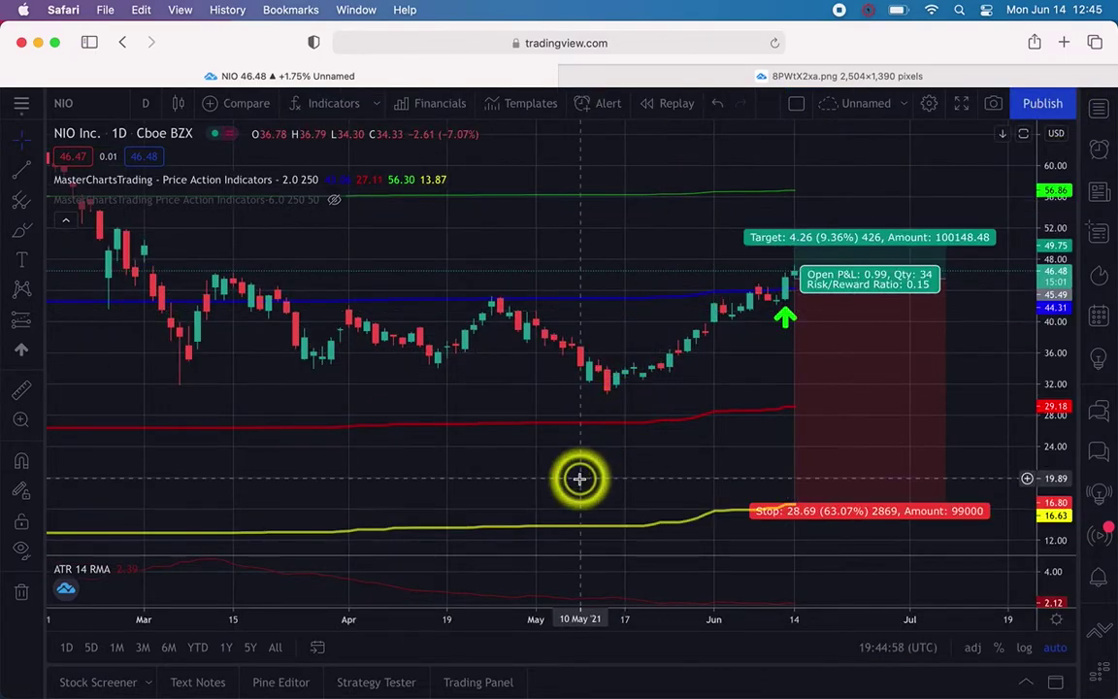